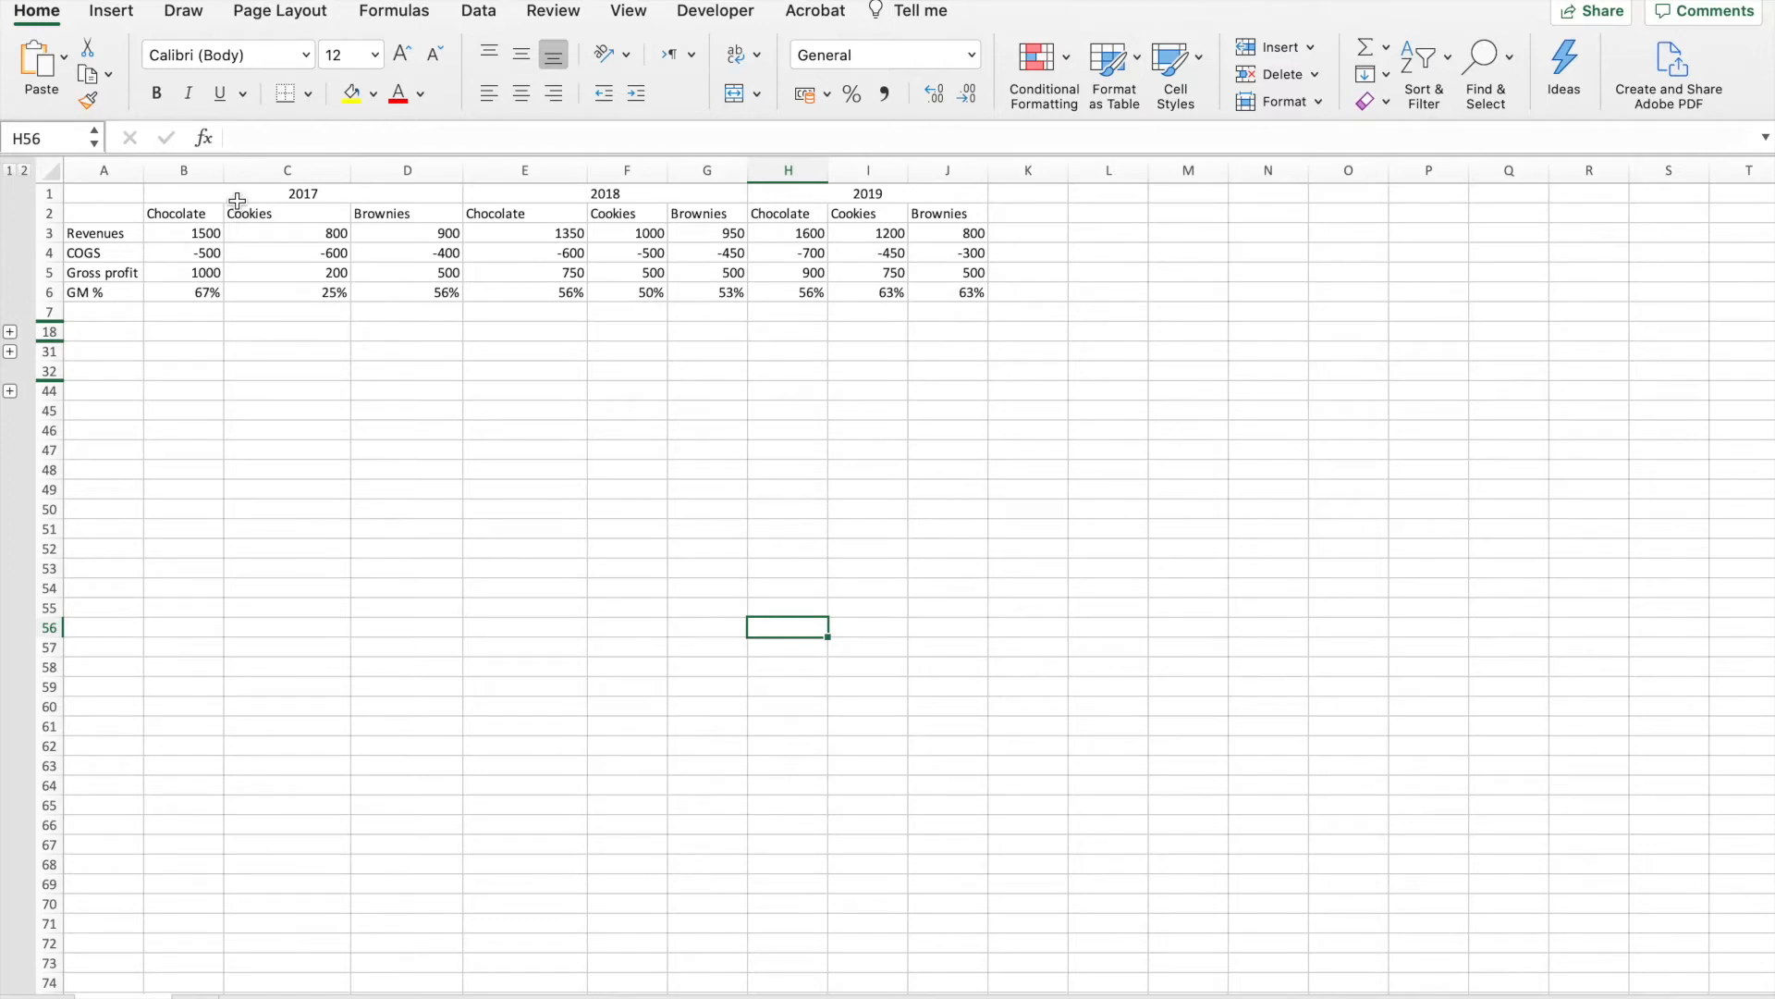
Step: Expand grouped rows 8–17, insert a 2-D clustered column chart from A8:C17, and place it beside the revenue table
left_click(11, 333)
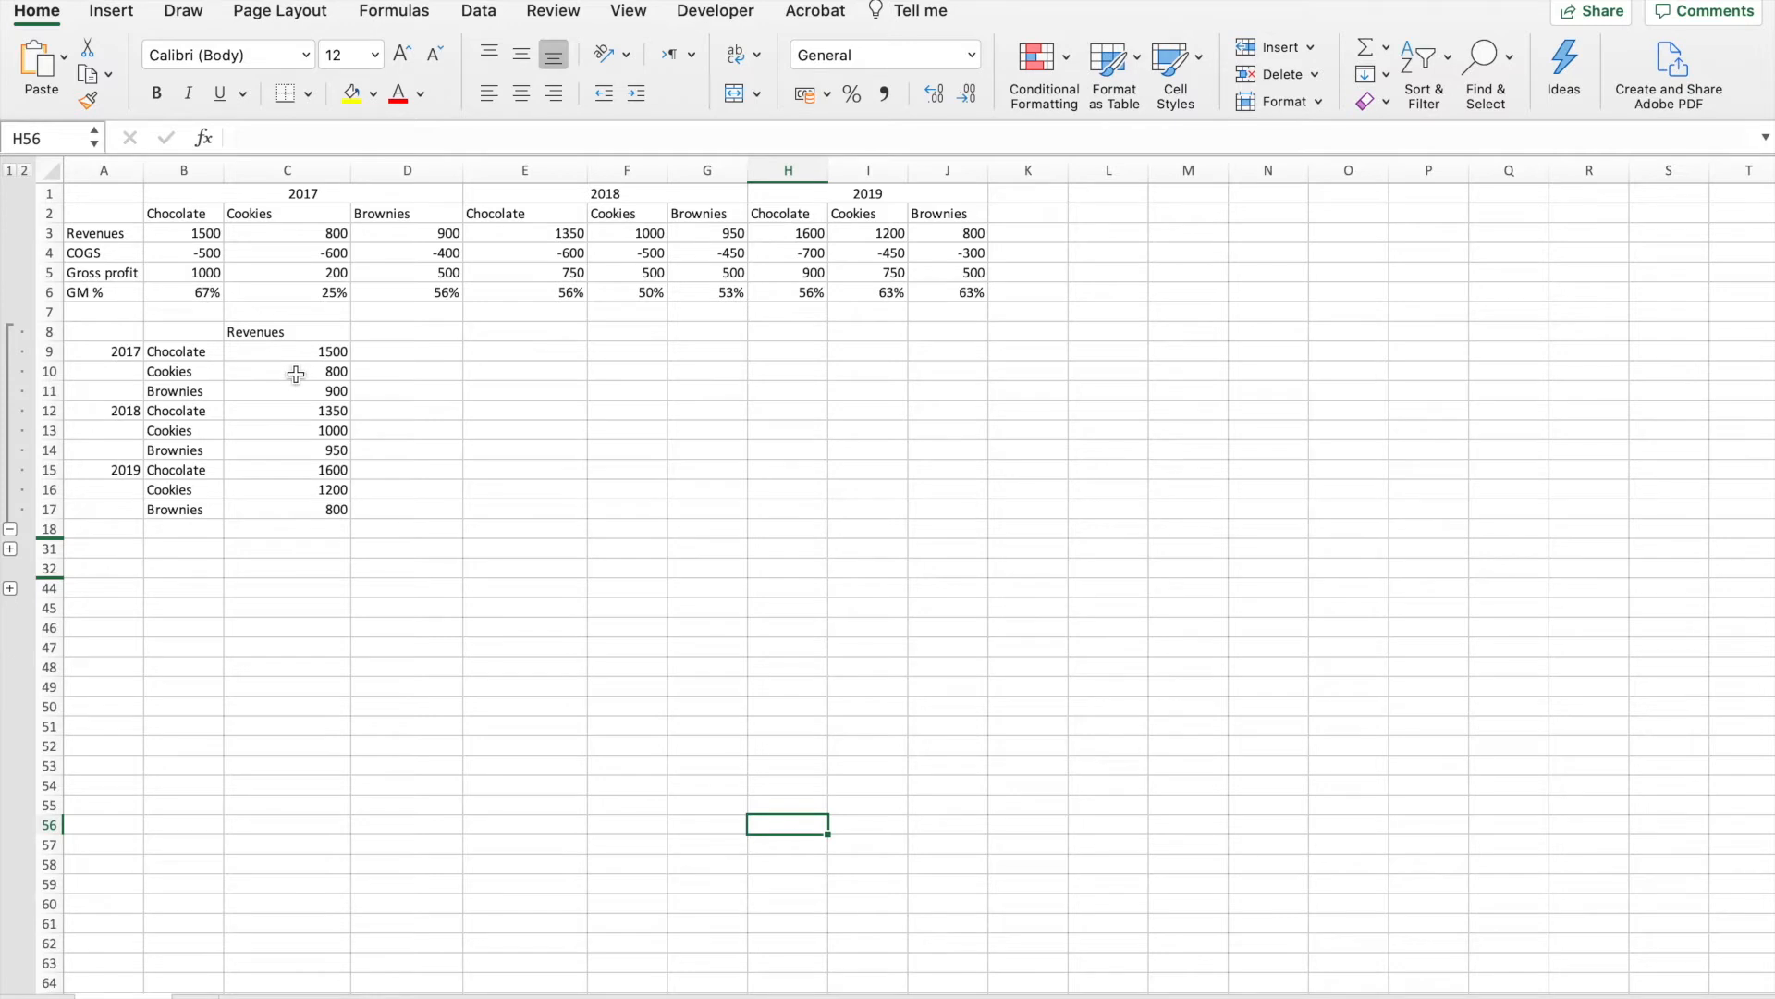
left_click_drag(111, 333, 277, 501)
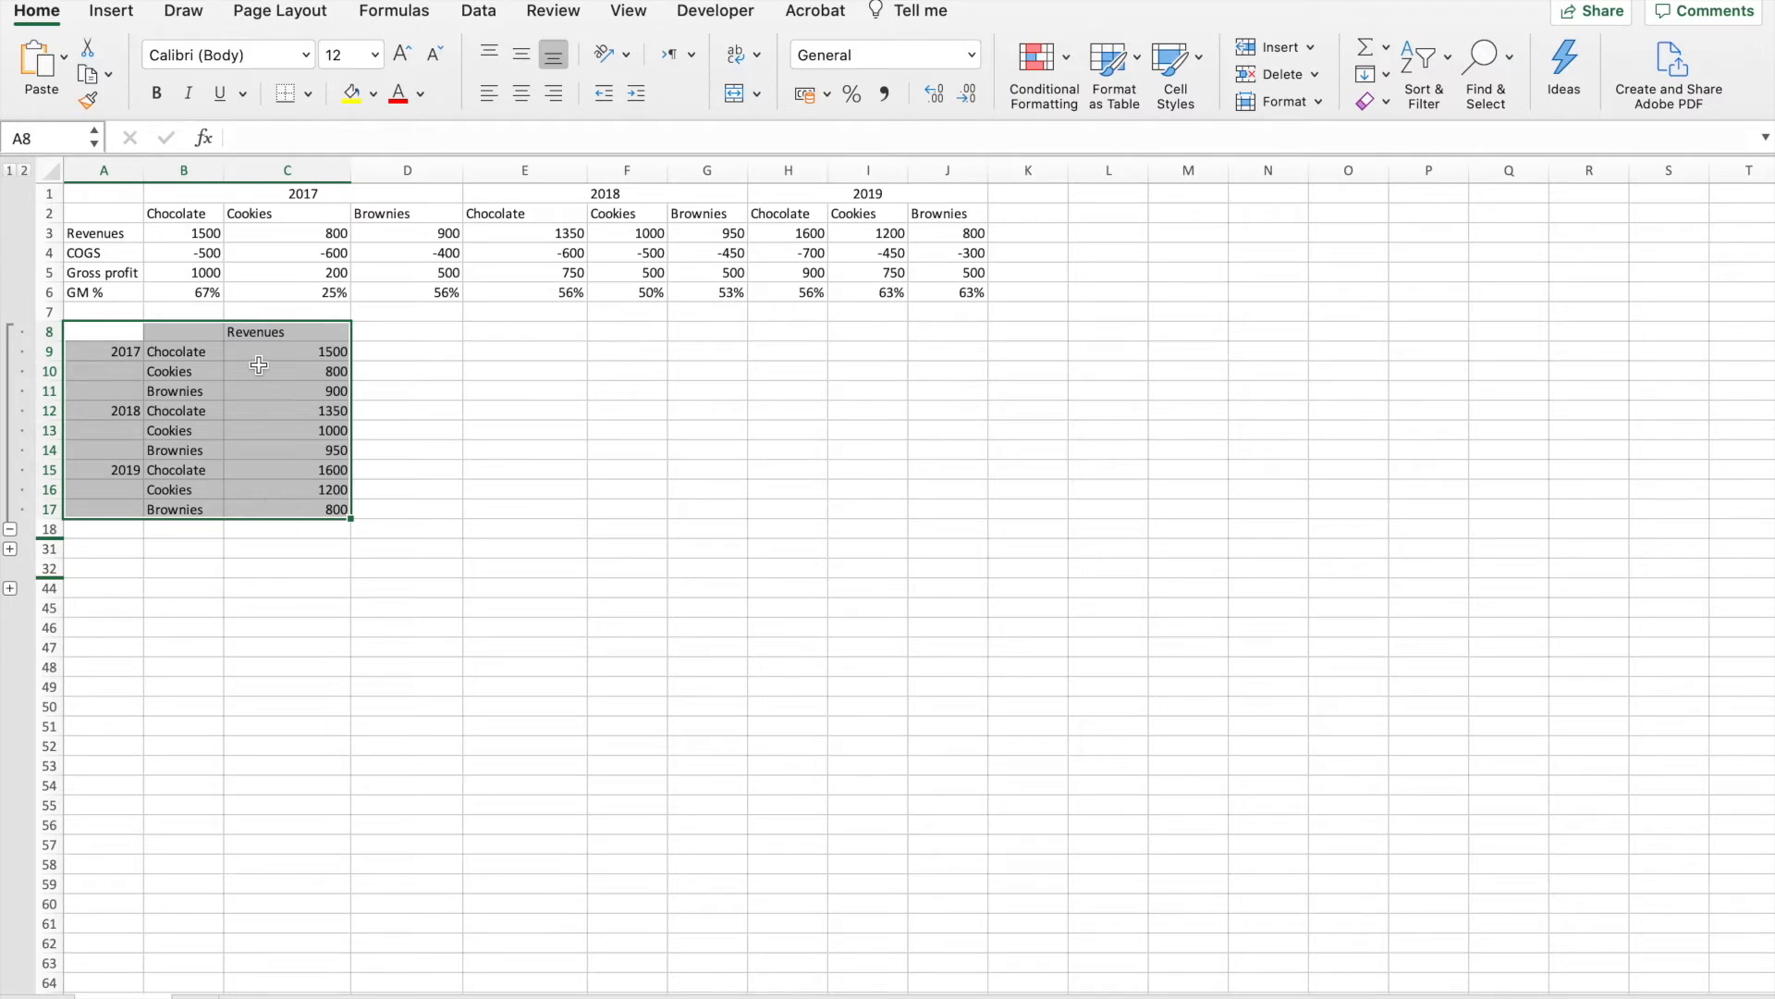
left_click(114, 11)
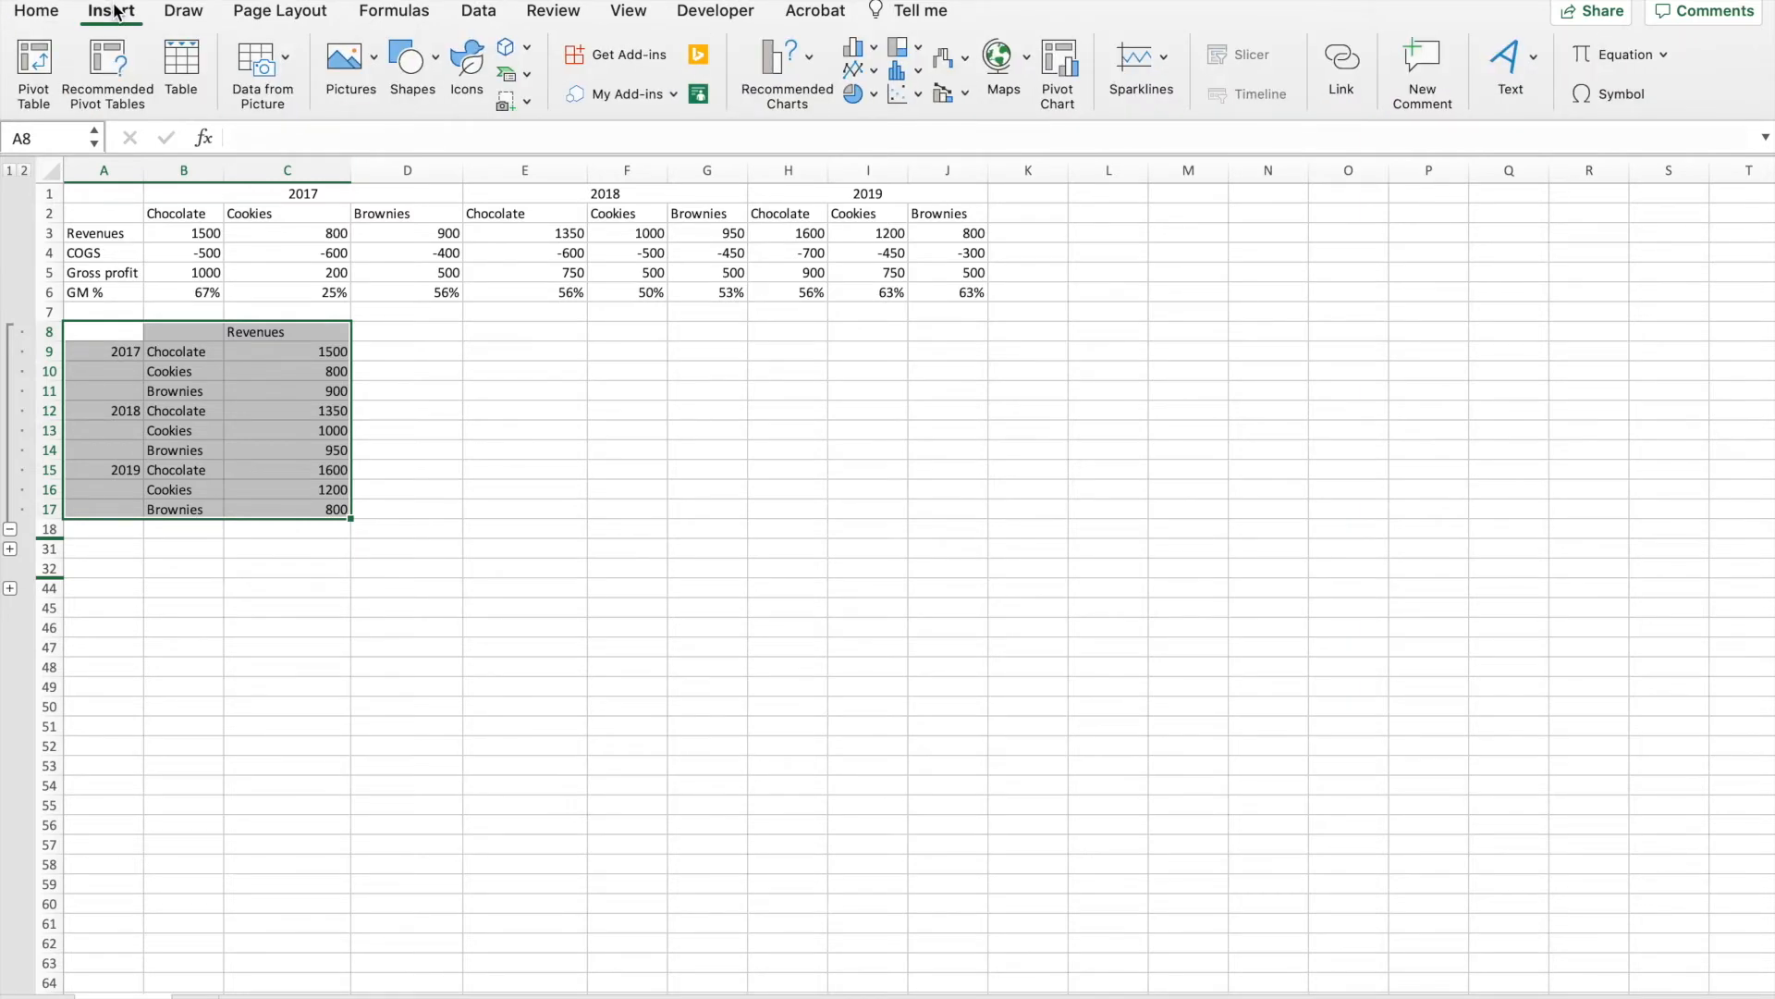
left_click(858, 53)
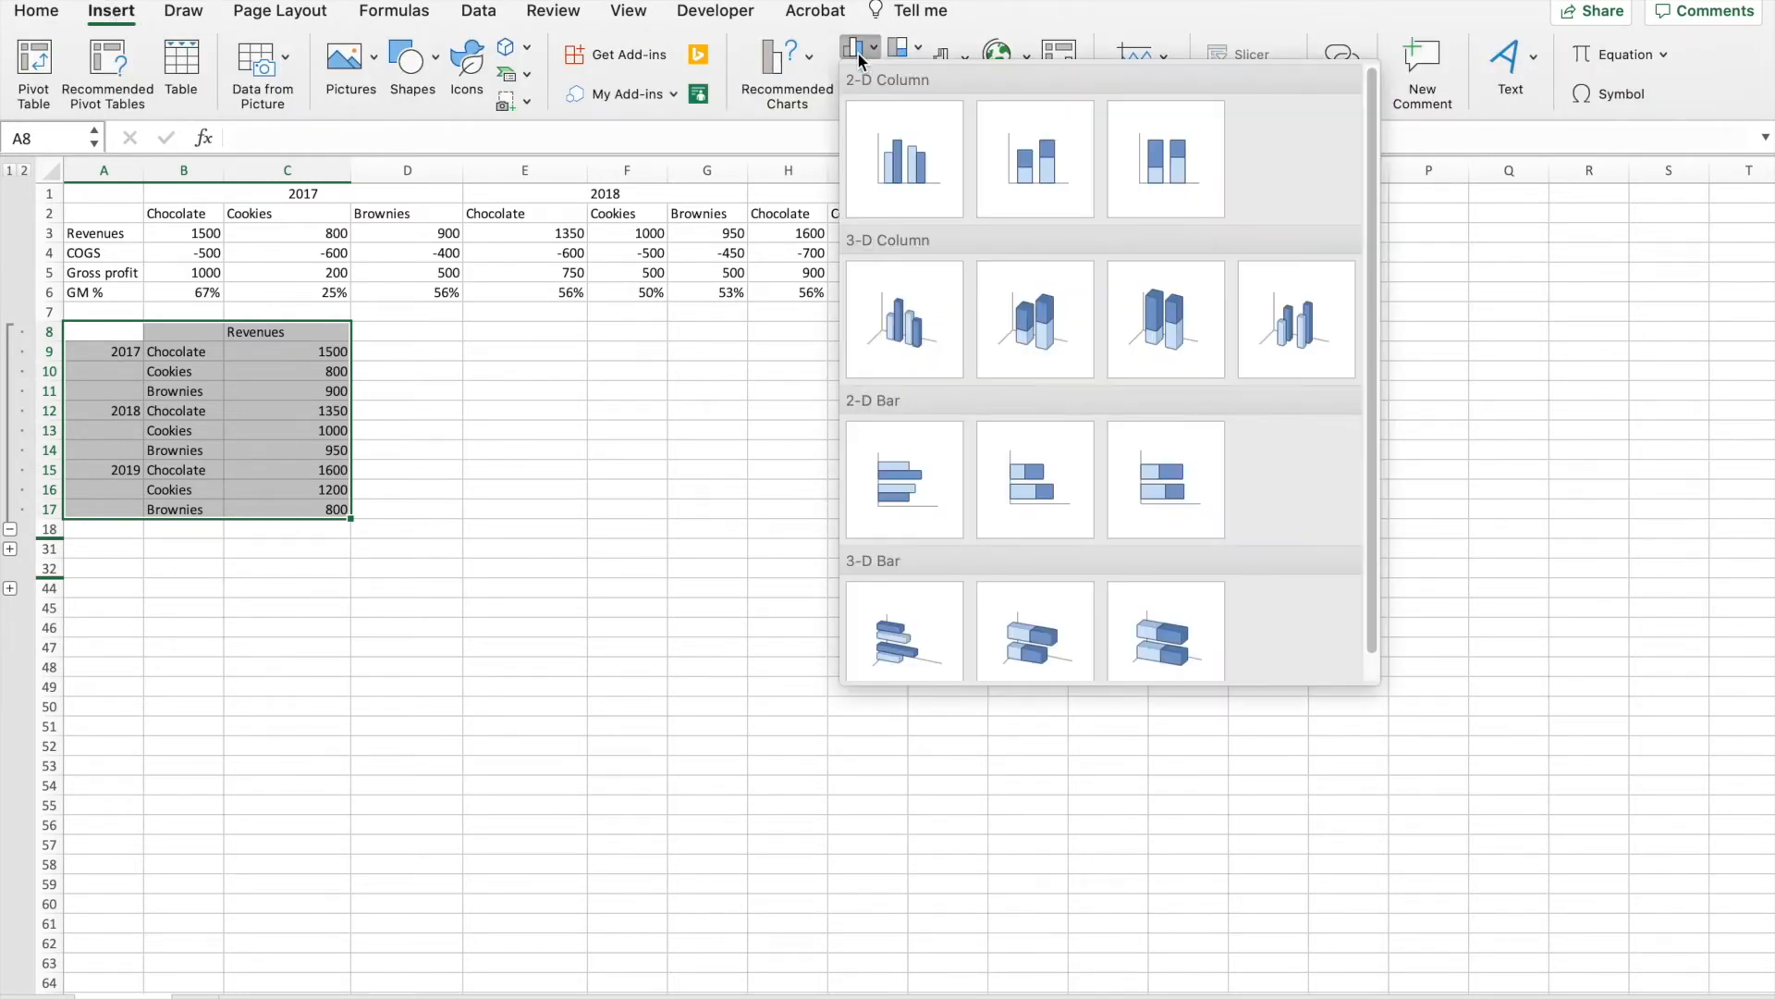
left_click(908, 164)
left_click_drag(813, 455, 717, 374)
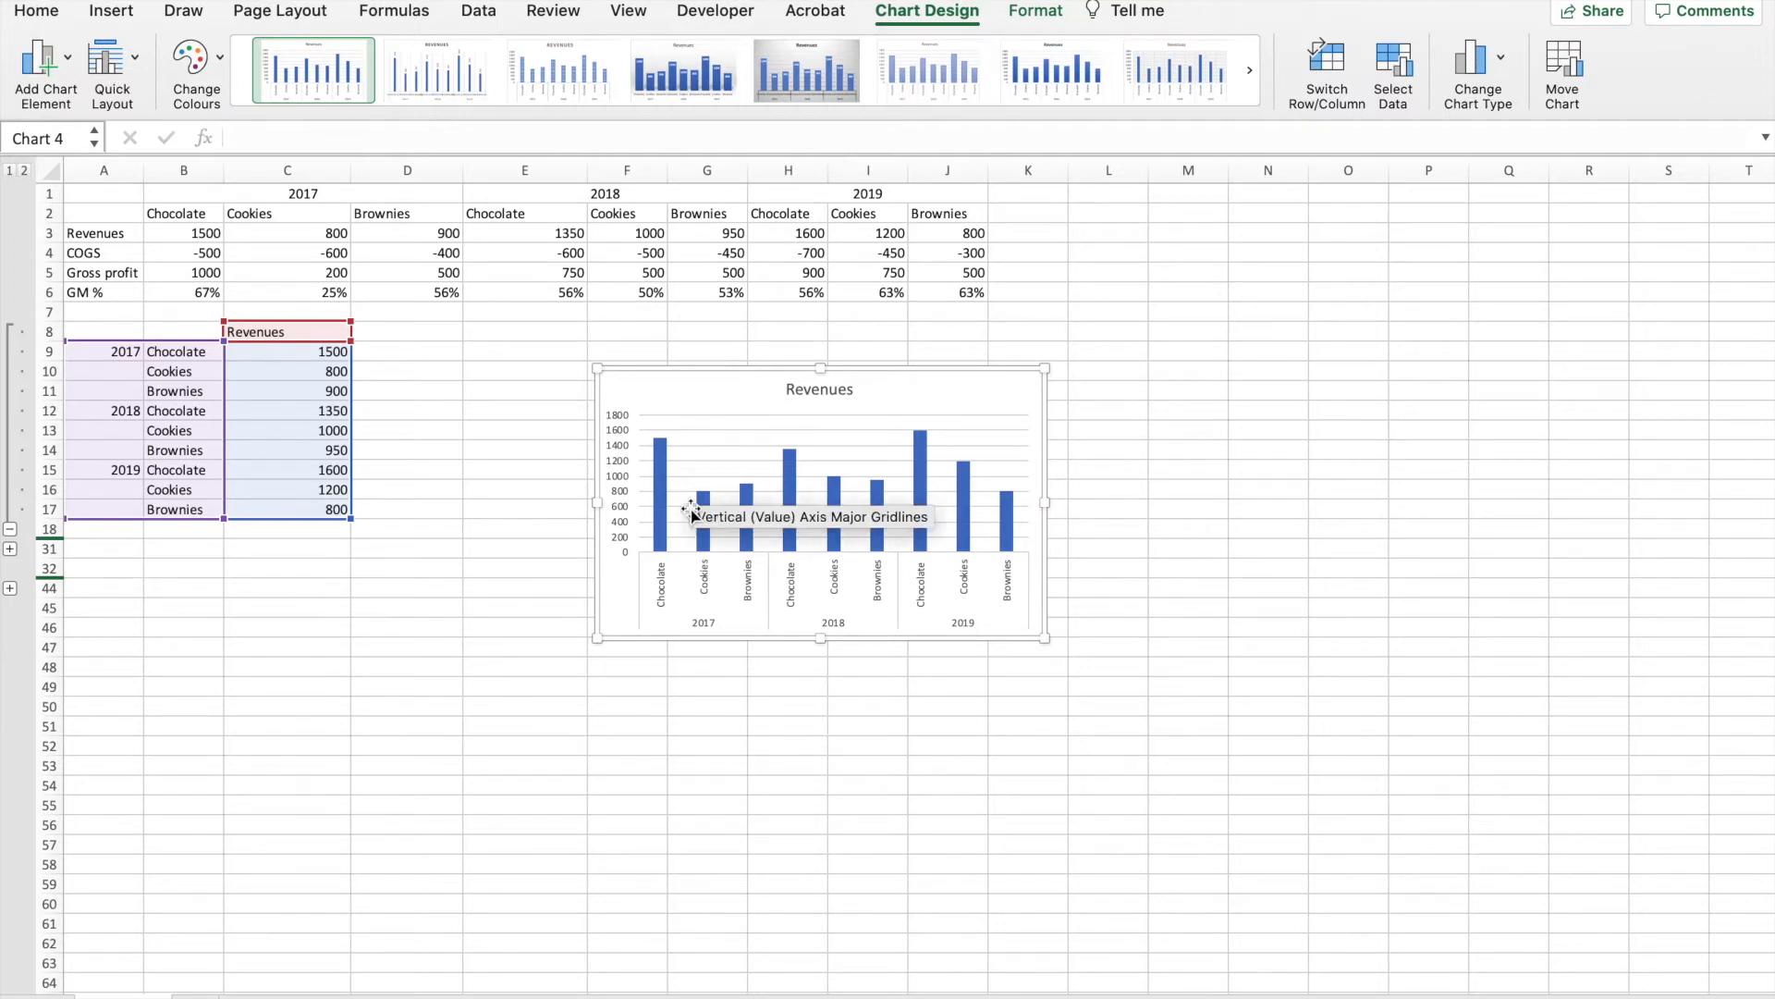
Step: Open the Revenues chart's horizontal axis formatting and examine its label options, including Multi-level Category Labels
left_click(707, 579)
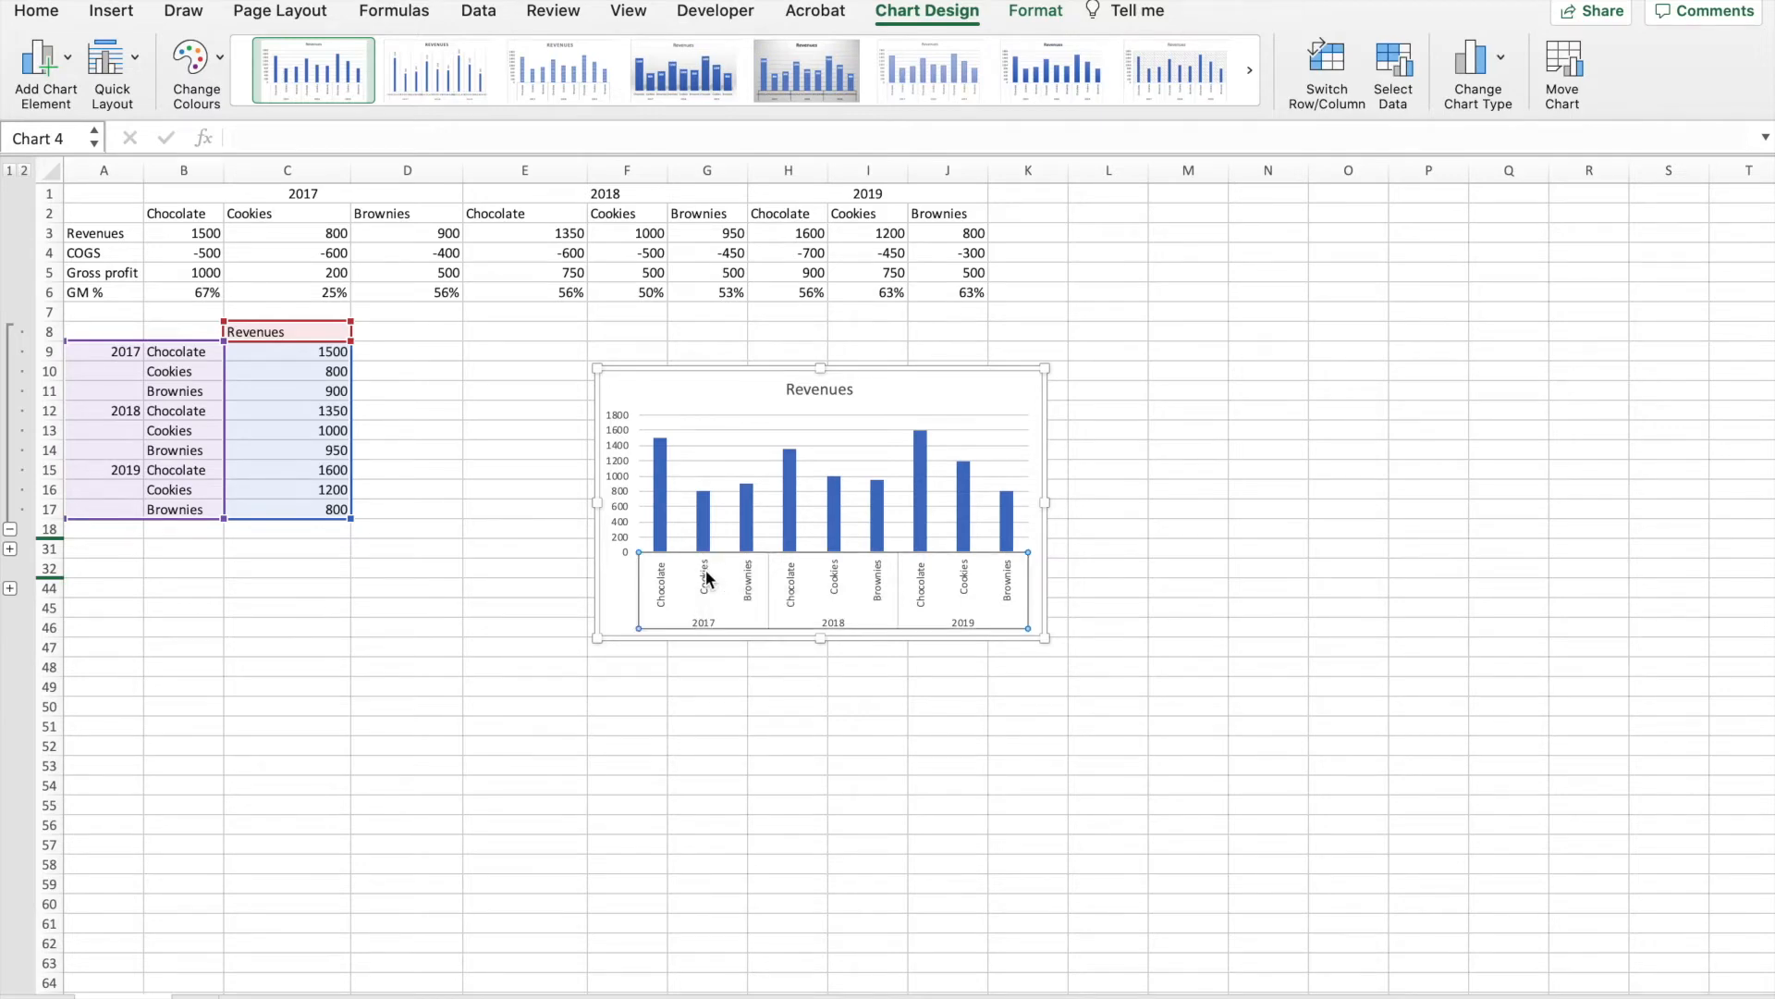
right_click(706, 579)
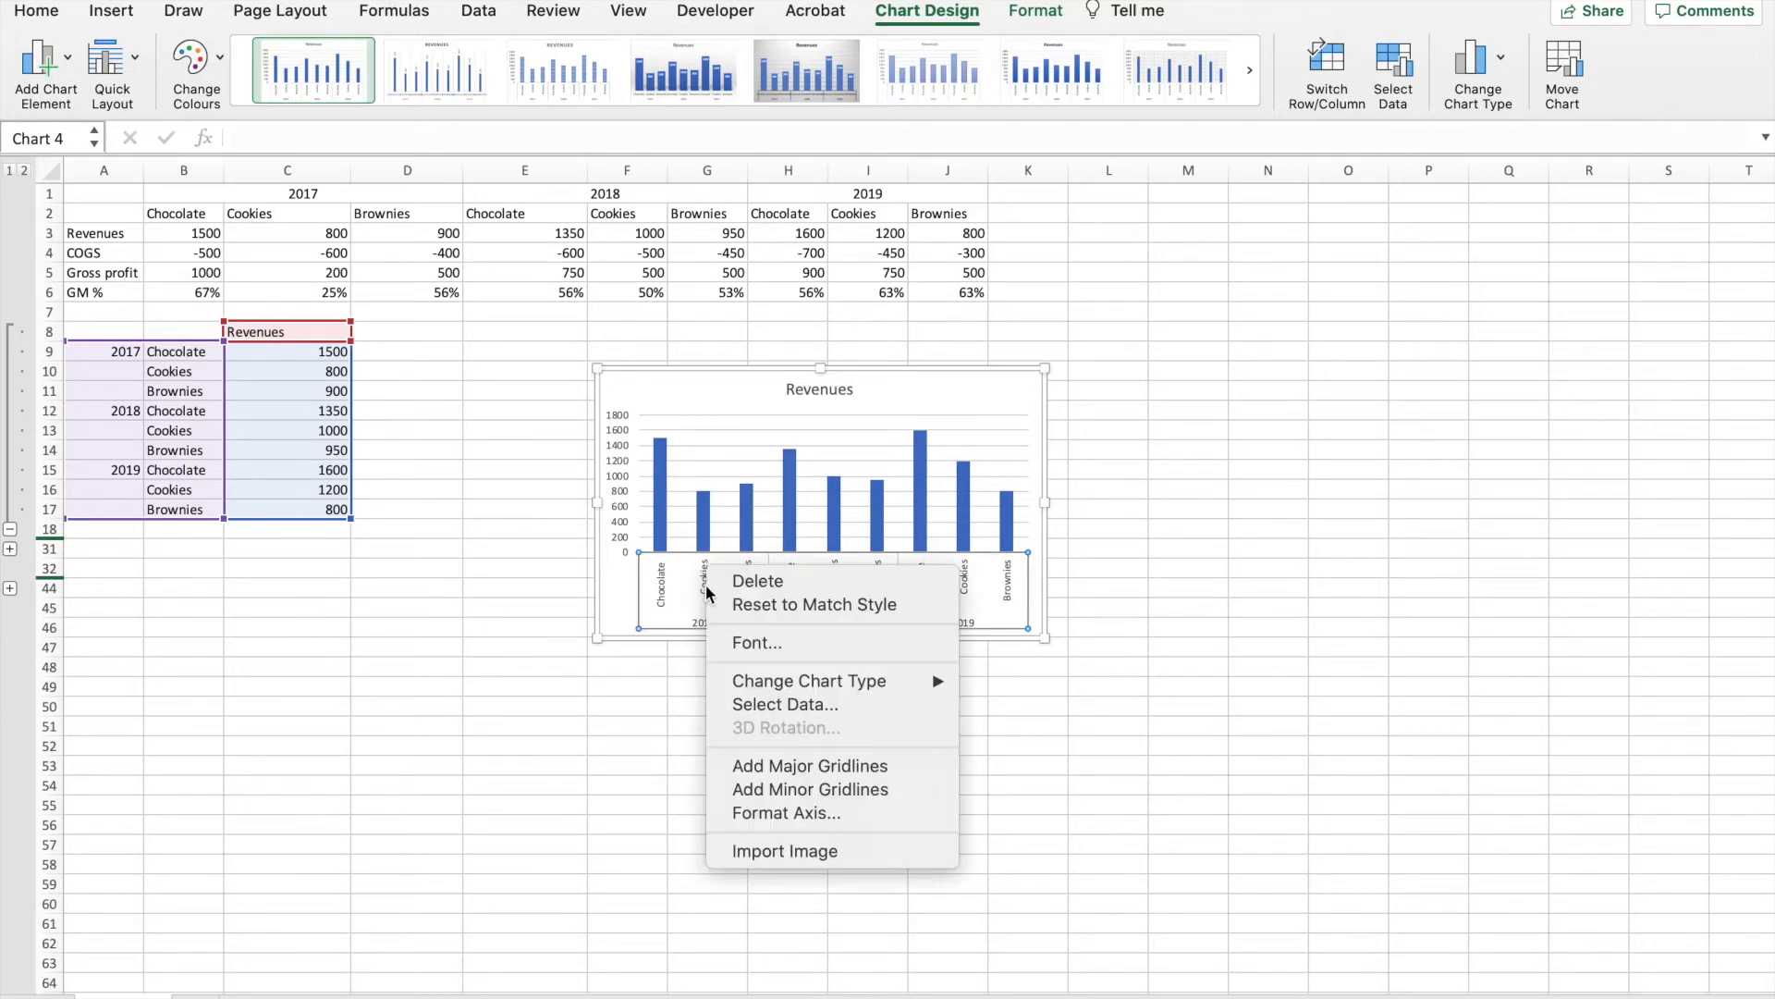
left_click(761, 815)
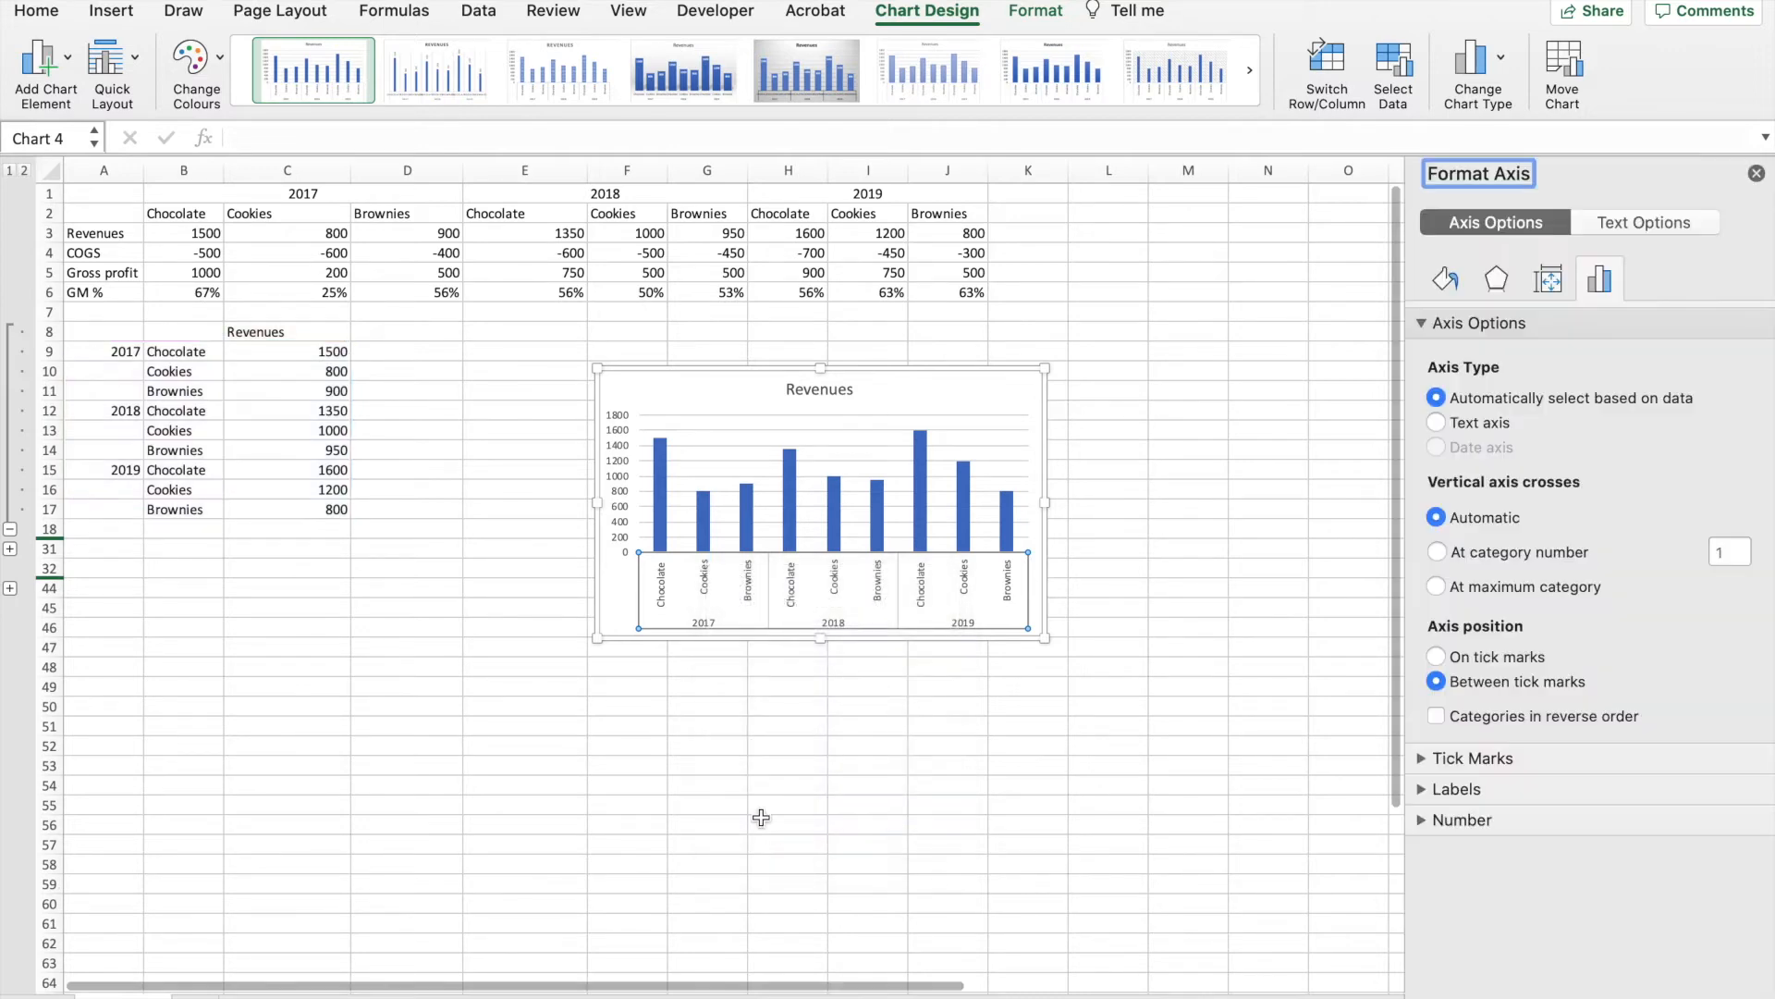
left_click(1421, 789)
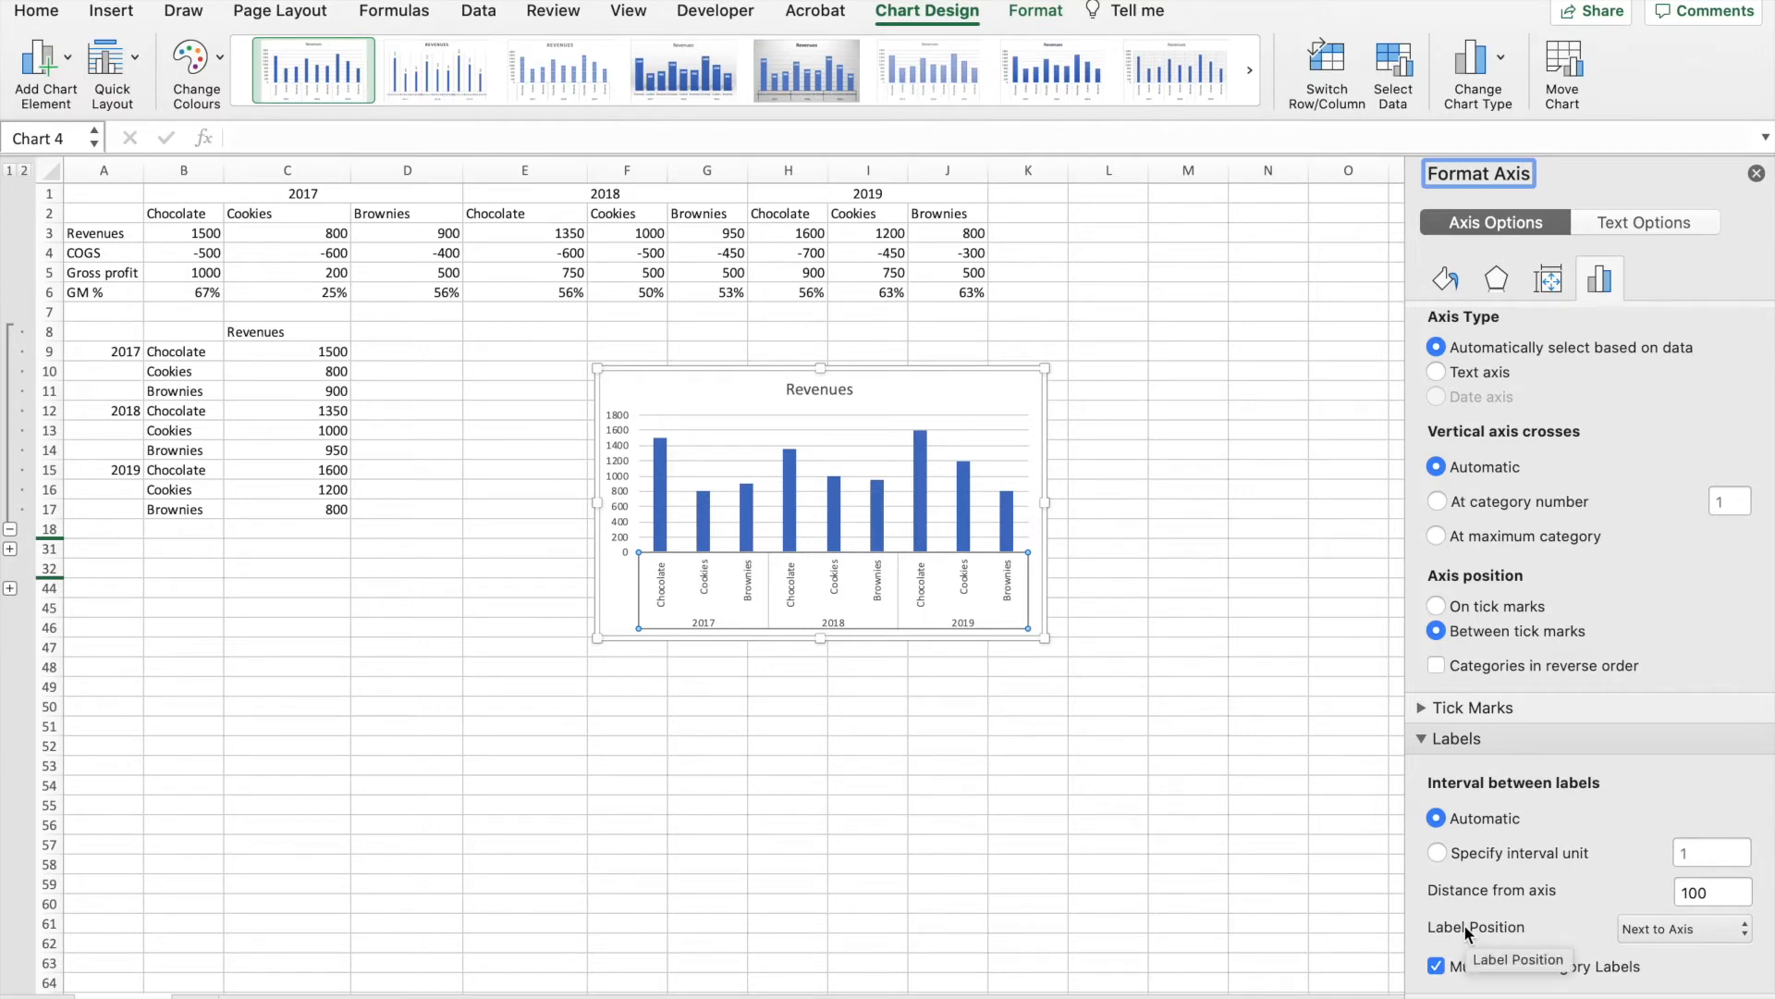
Step: Set the gap width of the Revenues chart's data series to 50% and close the formatting pane
right_click(789, 499)
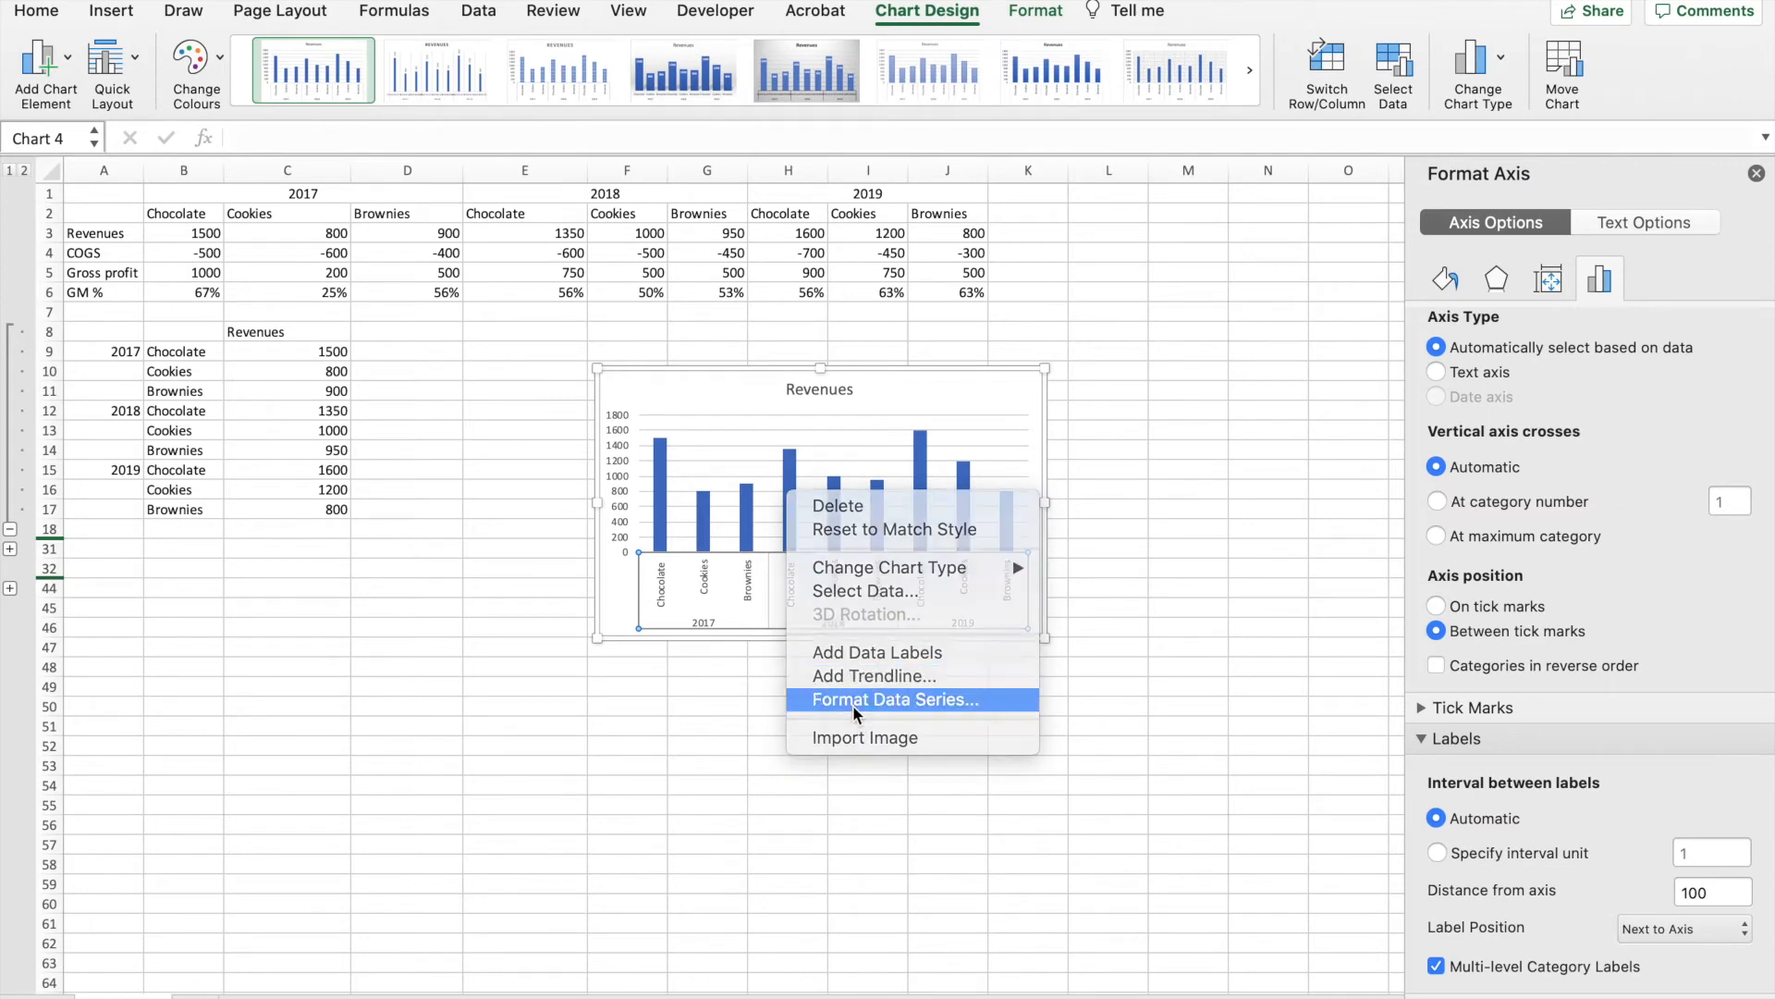
left_click(852, 703)
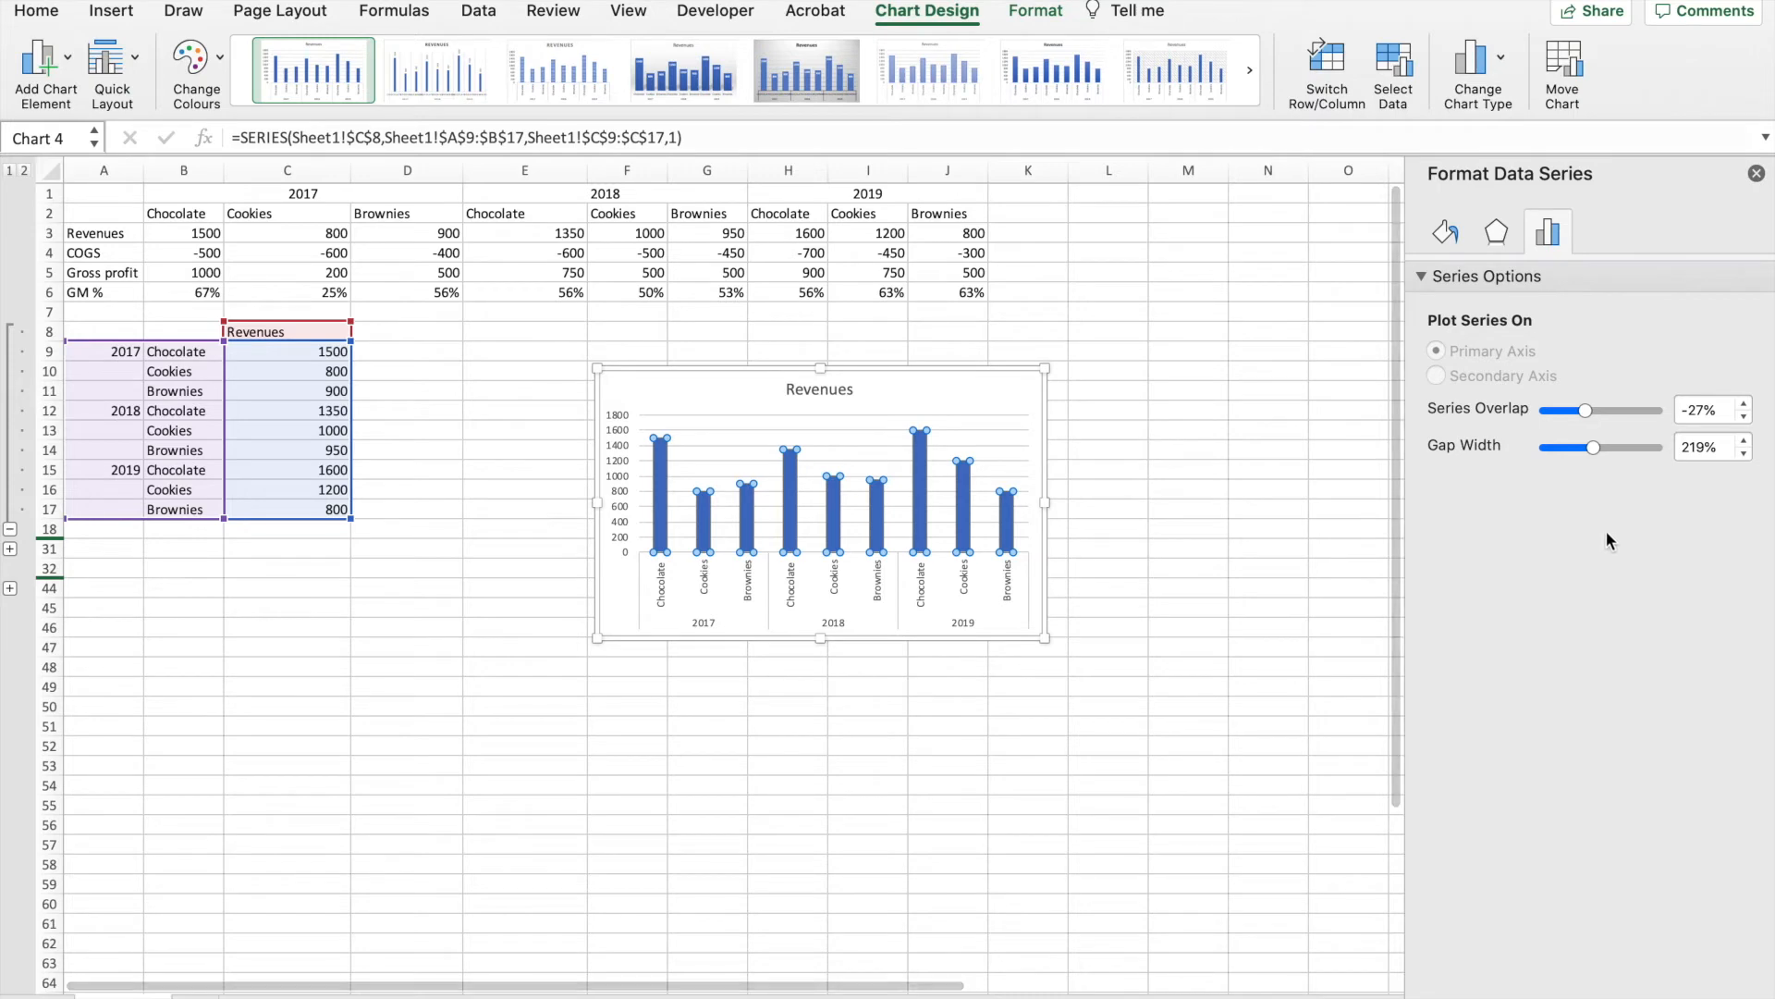
left_click(1716, 448)
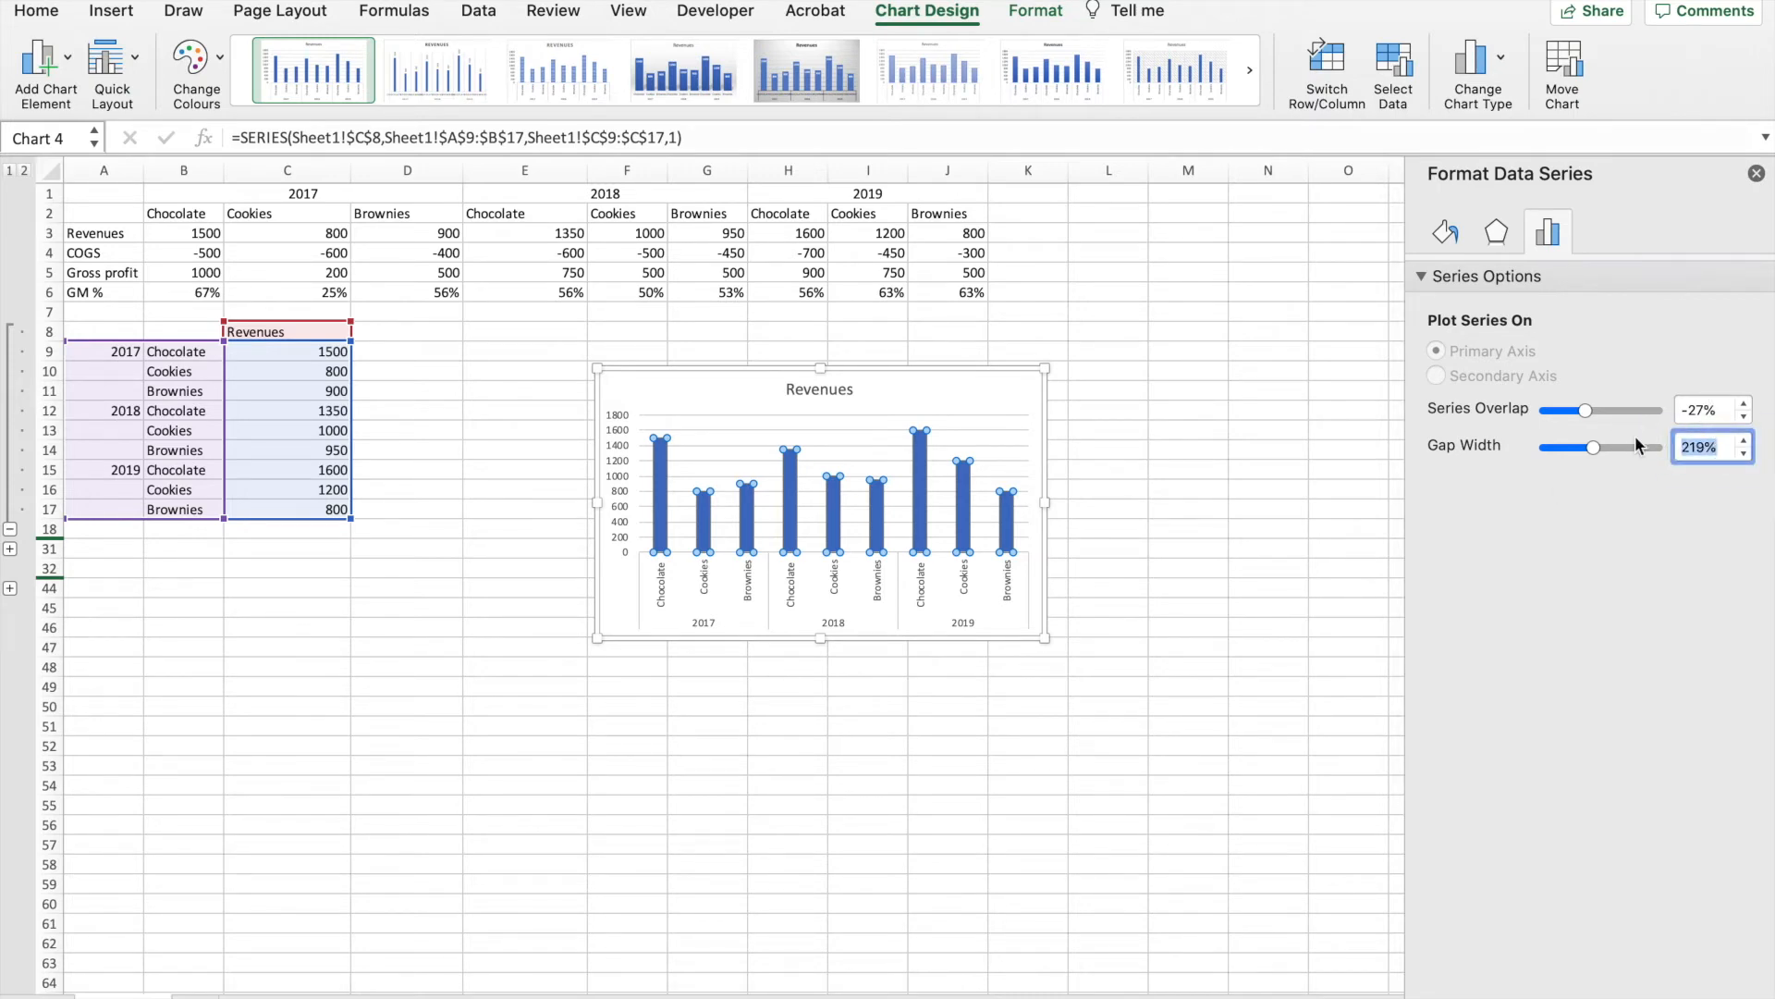
type("50%")
key("Return")
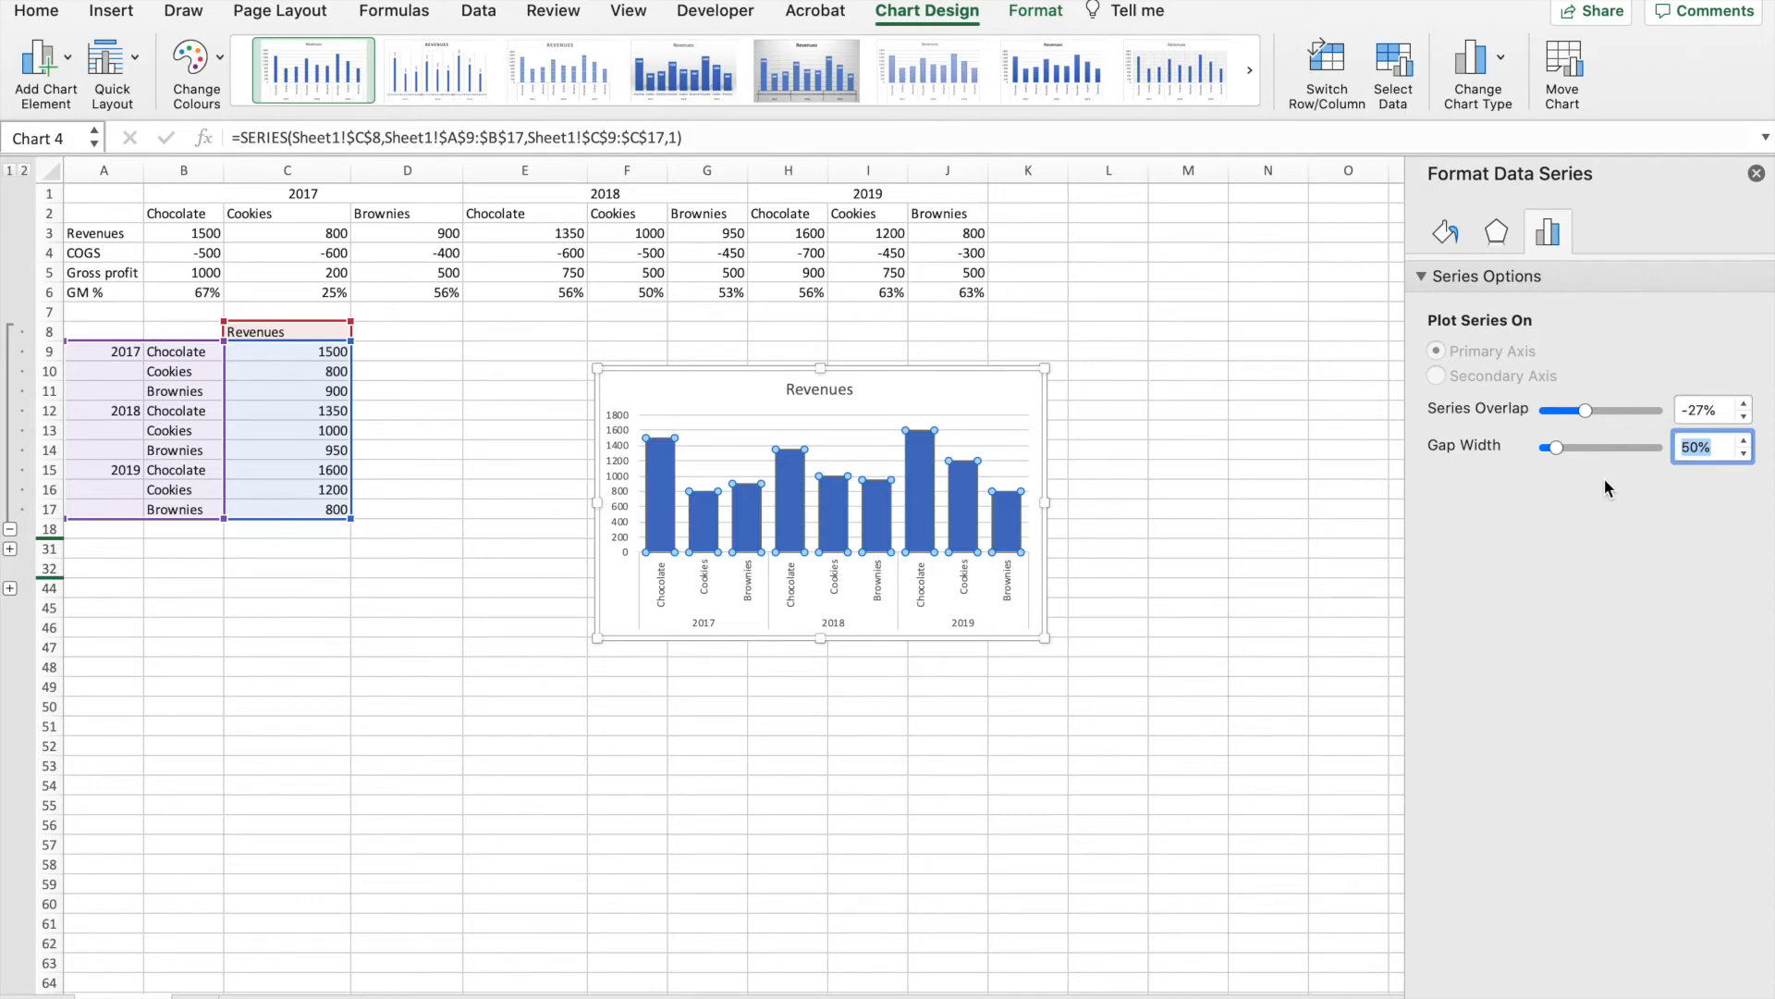
left_click(1756, 174)
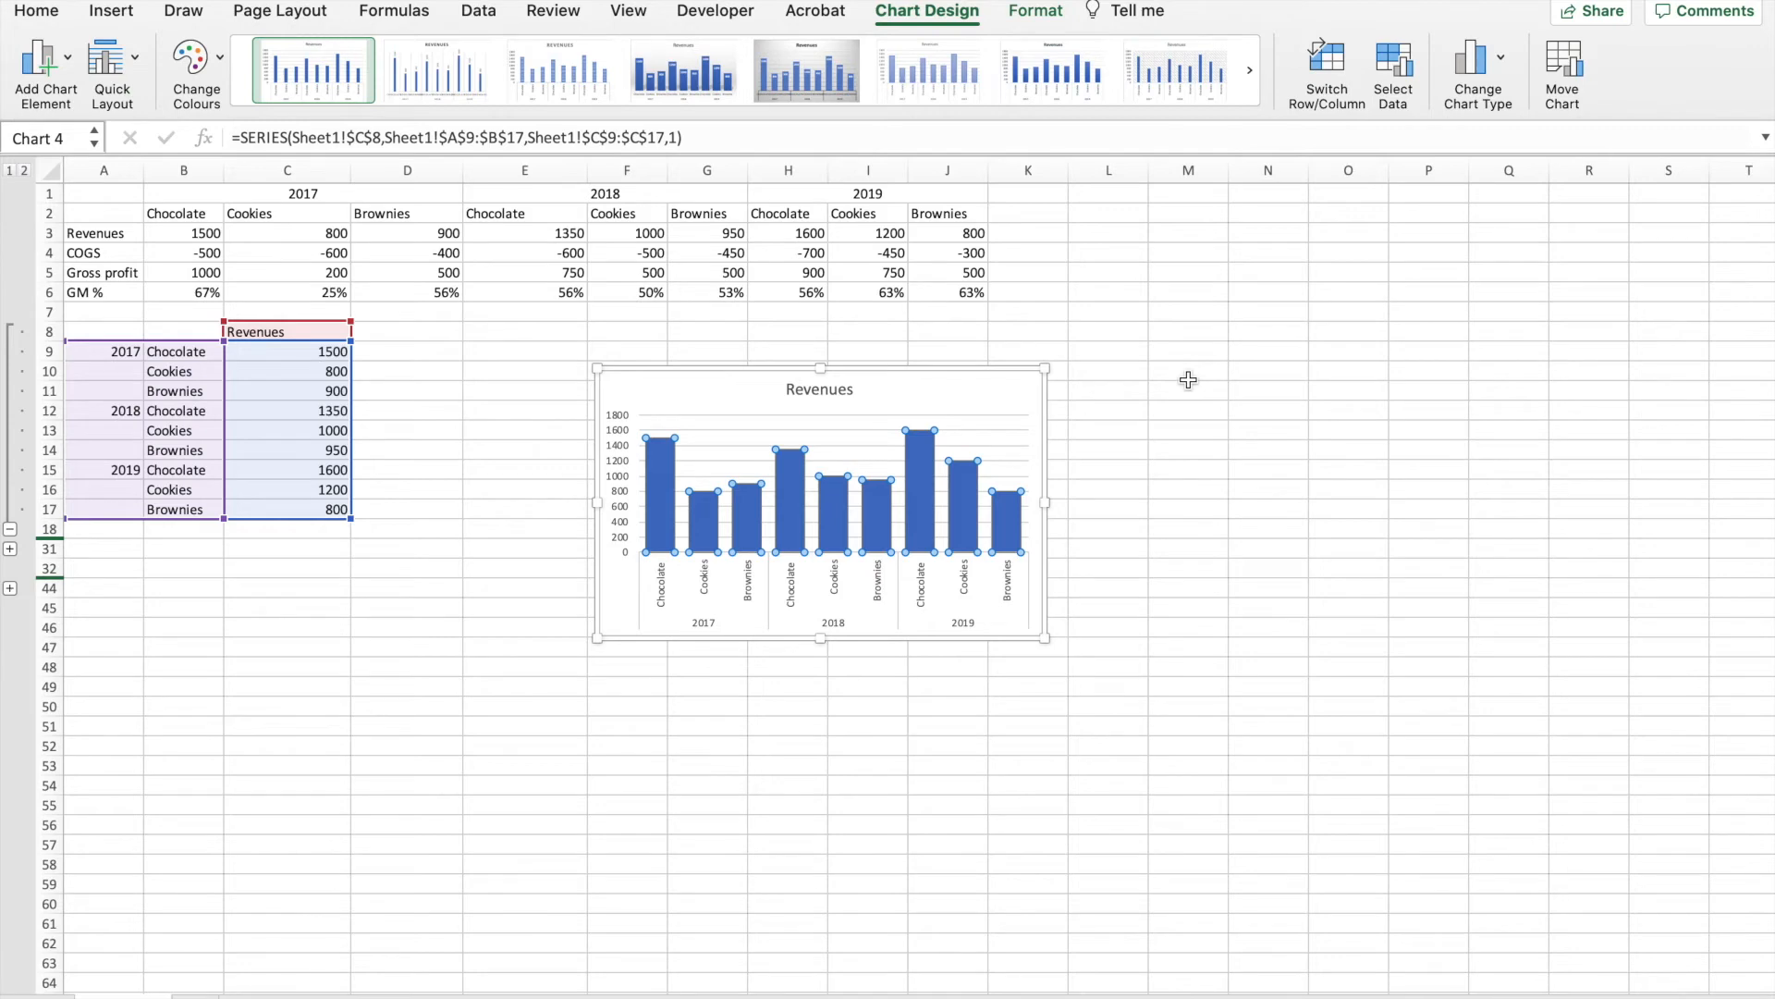
Step: Expand the collapsed row group starting at row 19 and shrink the Revenues chart's height so it ends around row 14
left_click(11, 549)
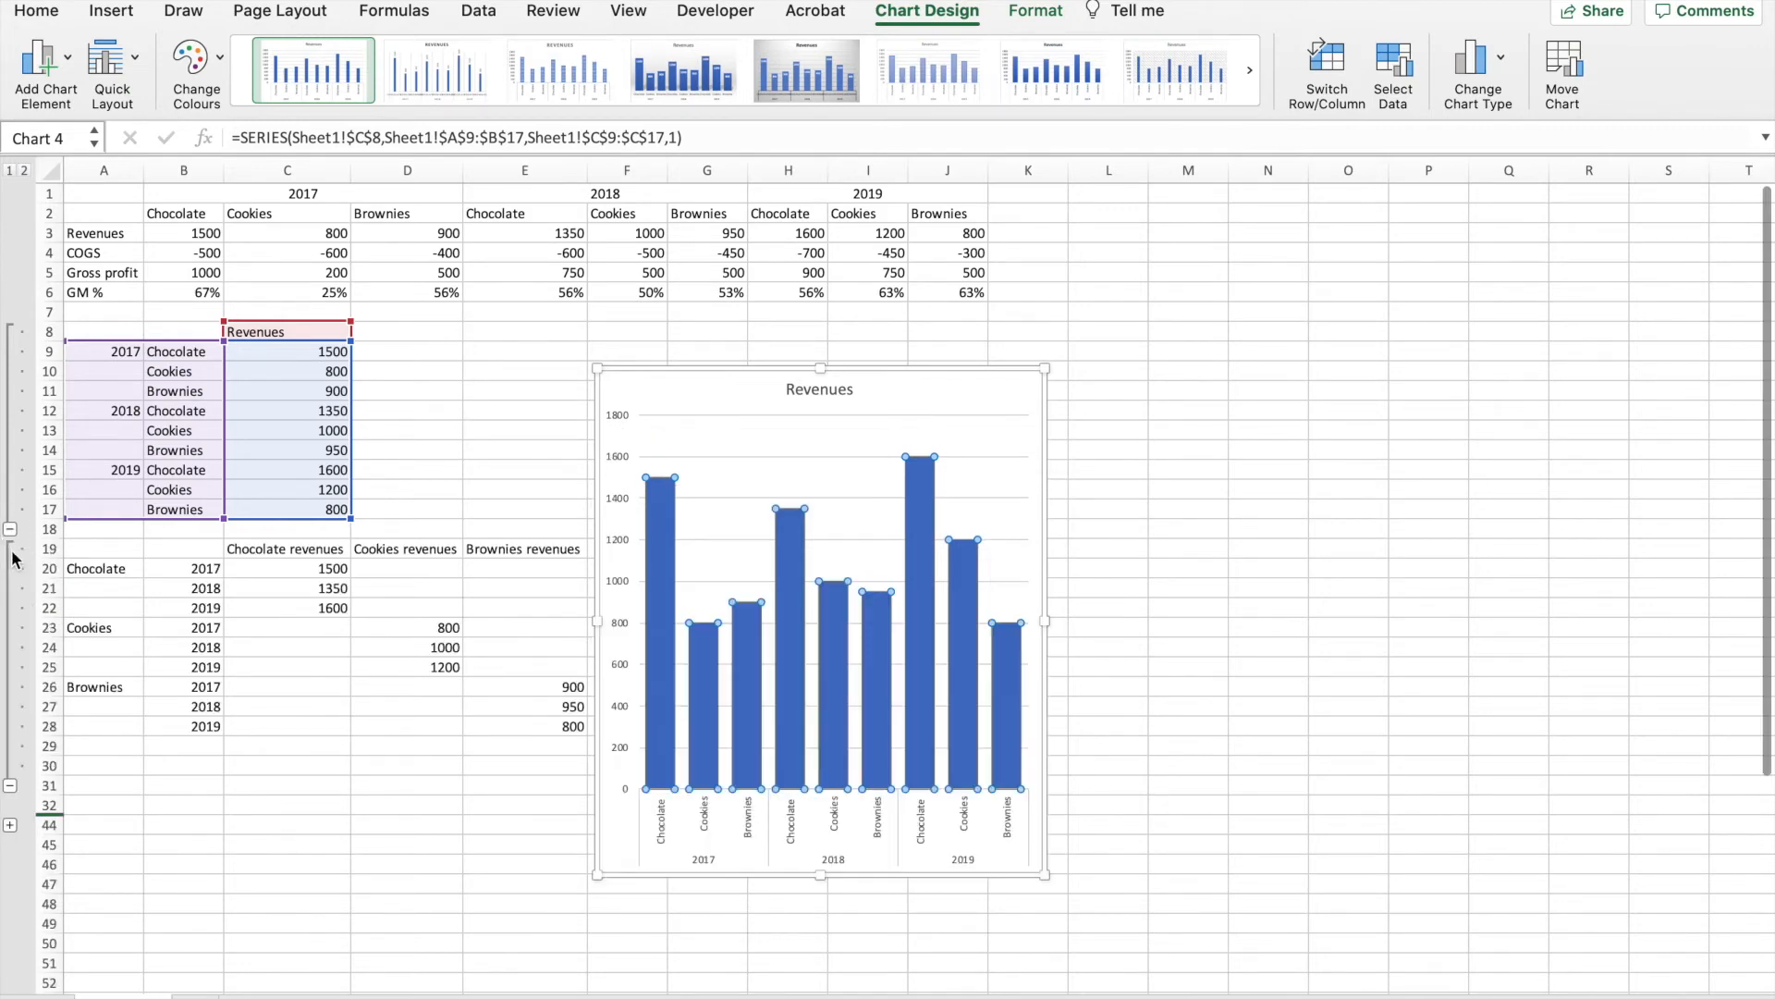
left_click_drag(820, 876, 815, 453)
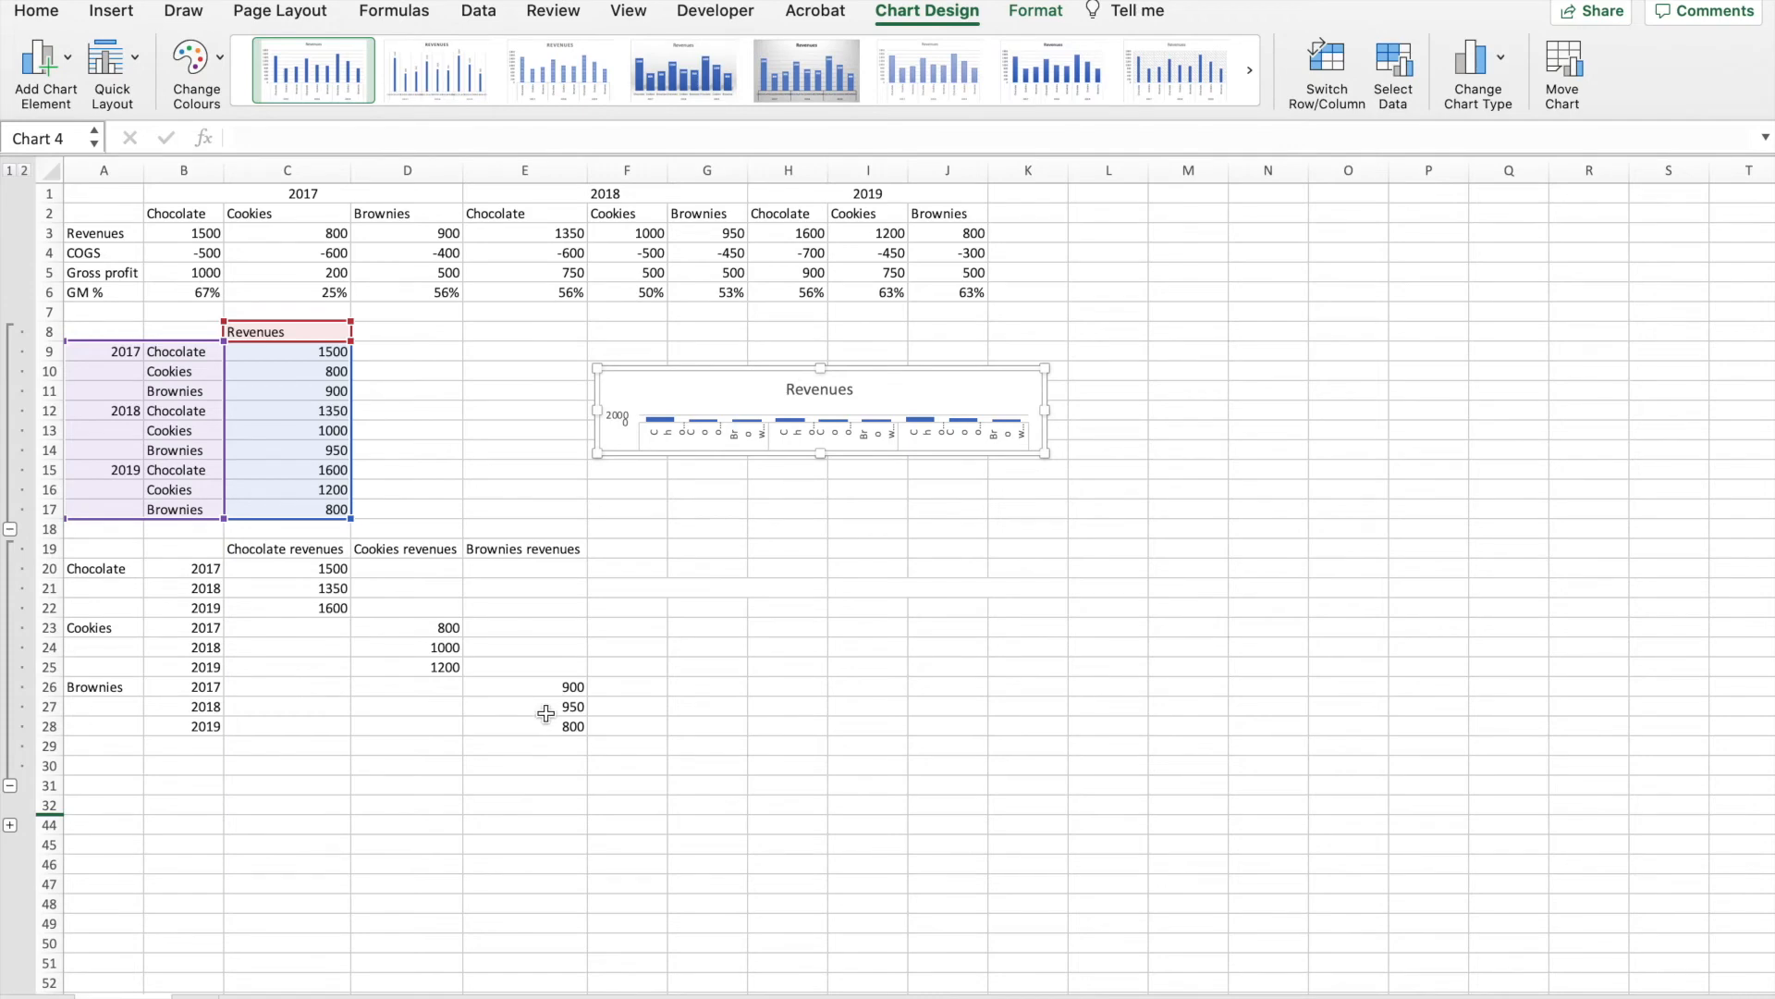
Step: Insert a 2-D clustered column chart from A19:E28, with separate Chocolate, Cookies and Brownies revenue series
left_click_drag(574, 725, 116, 544)
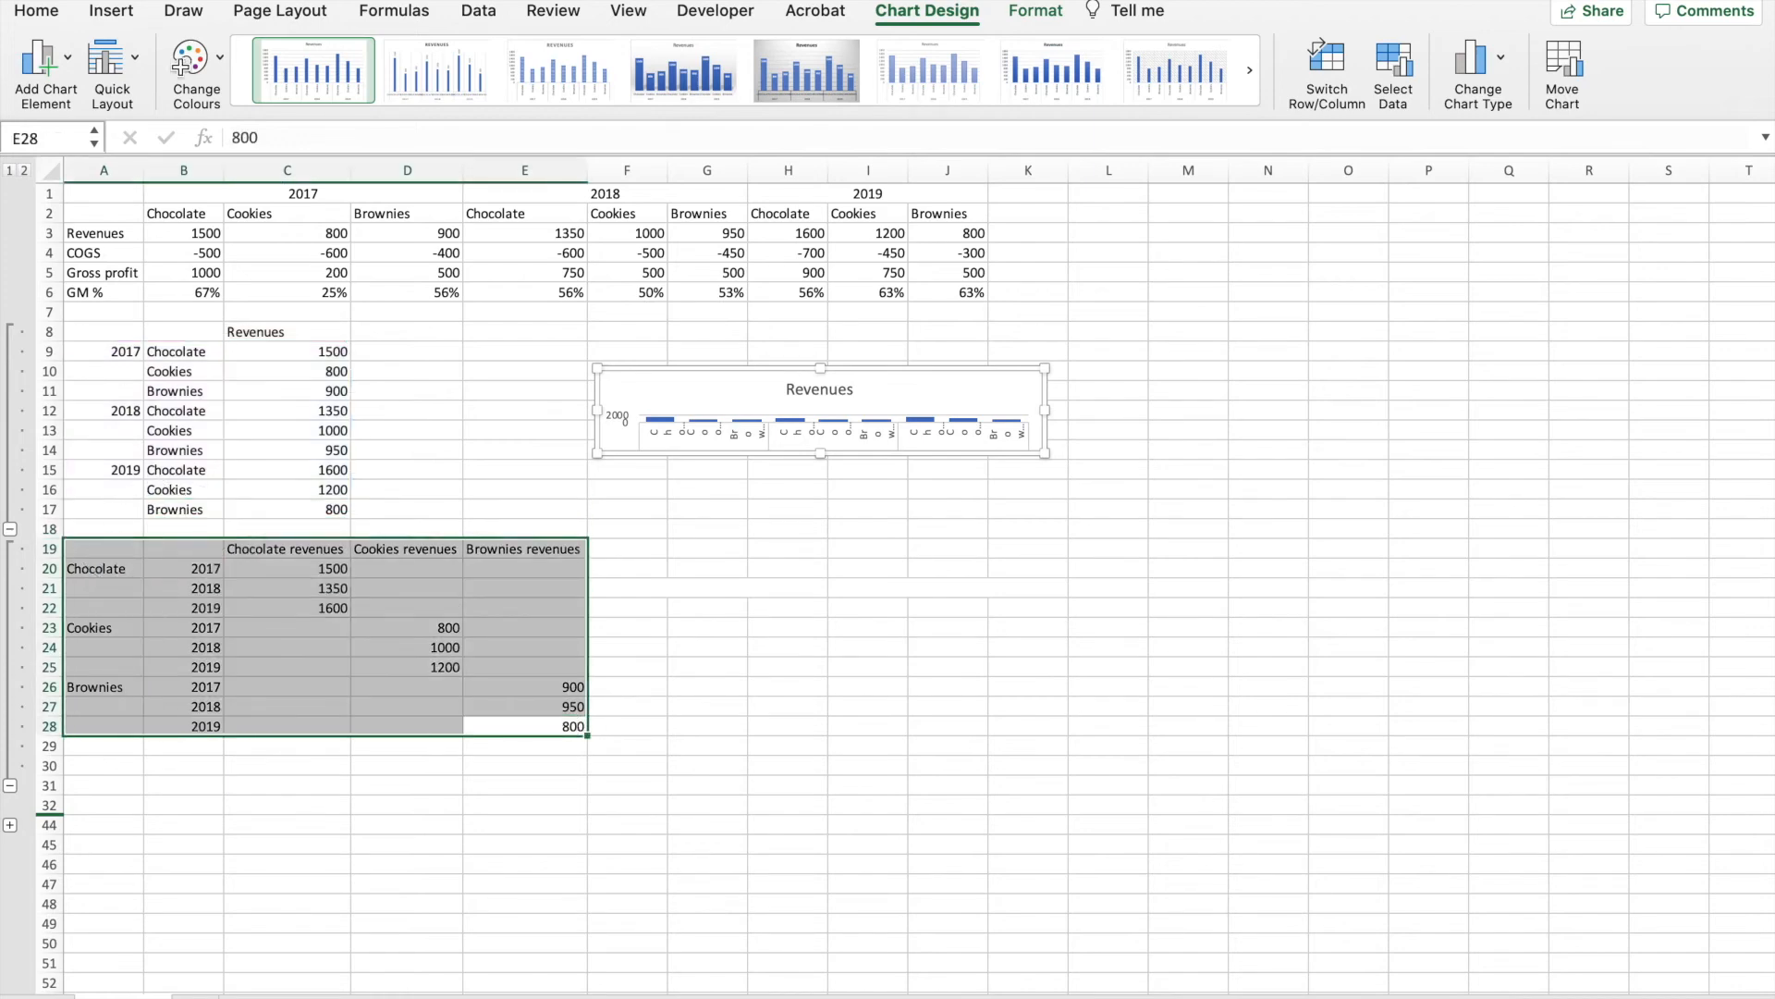
left_click(127, 13)
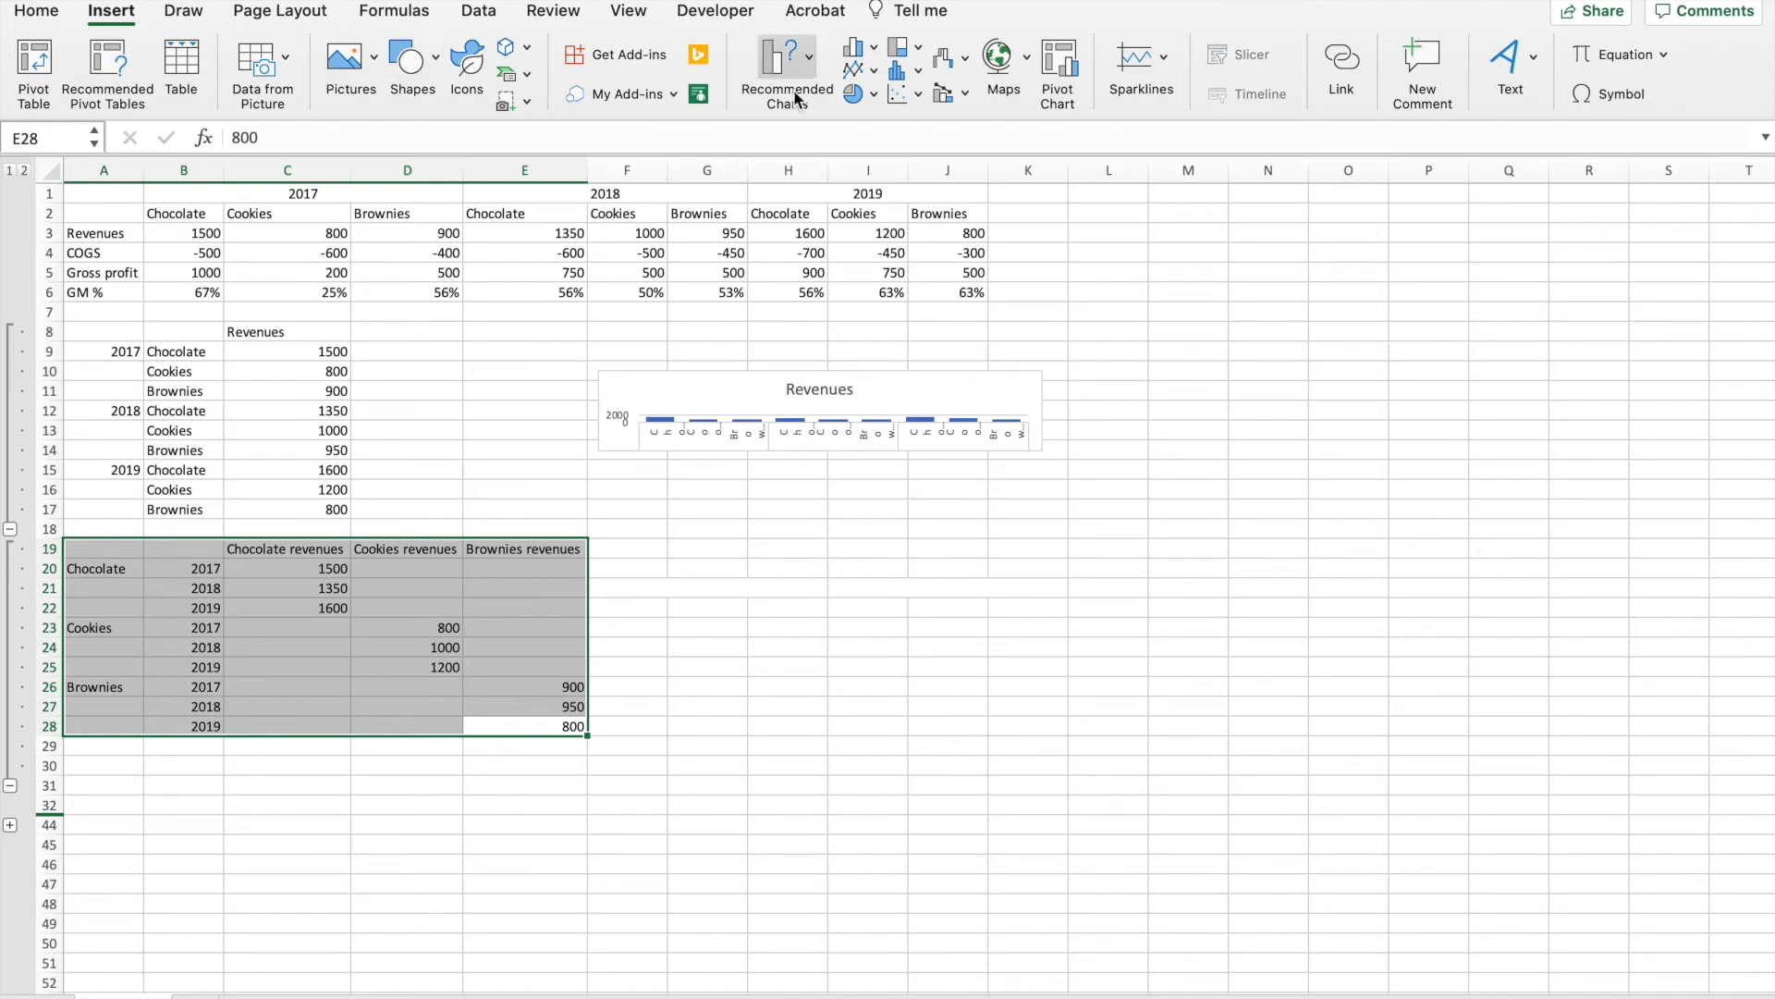
left_click(875, 54)
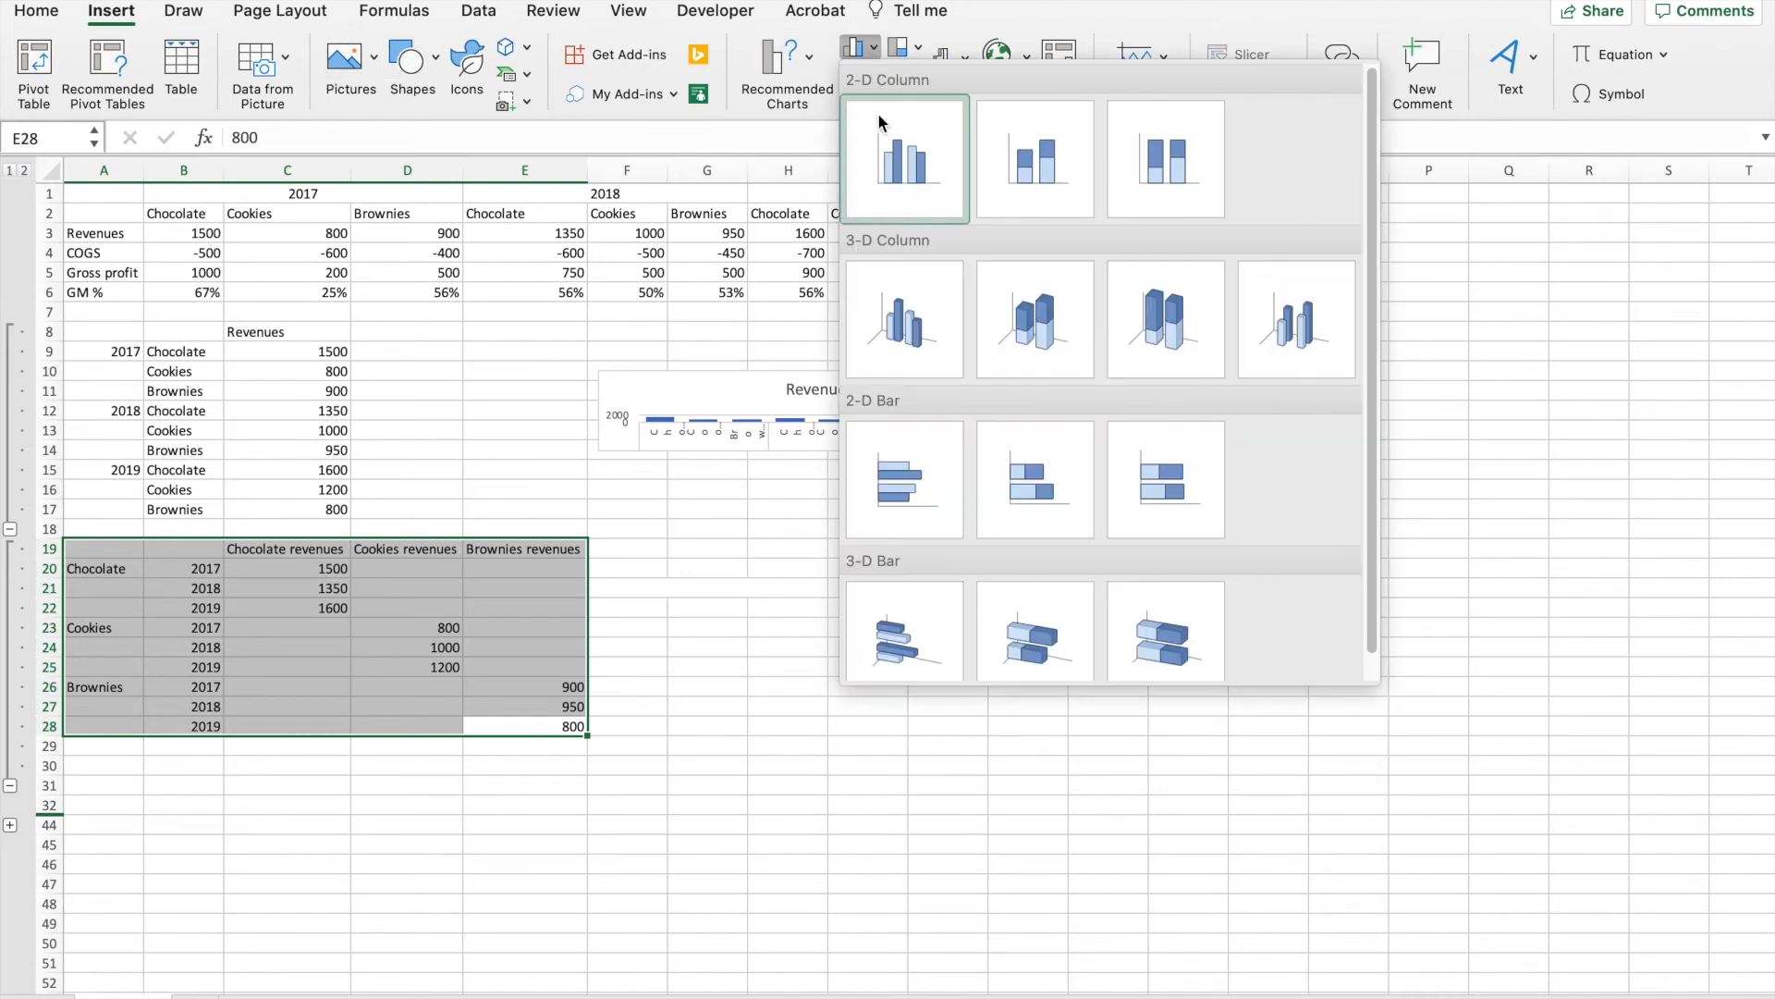
left_click(888, 162)
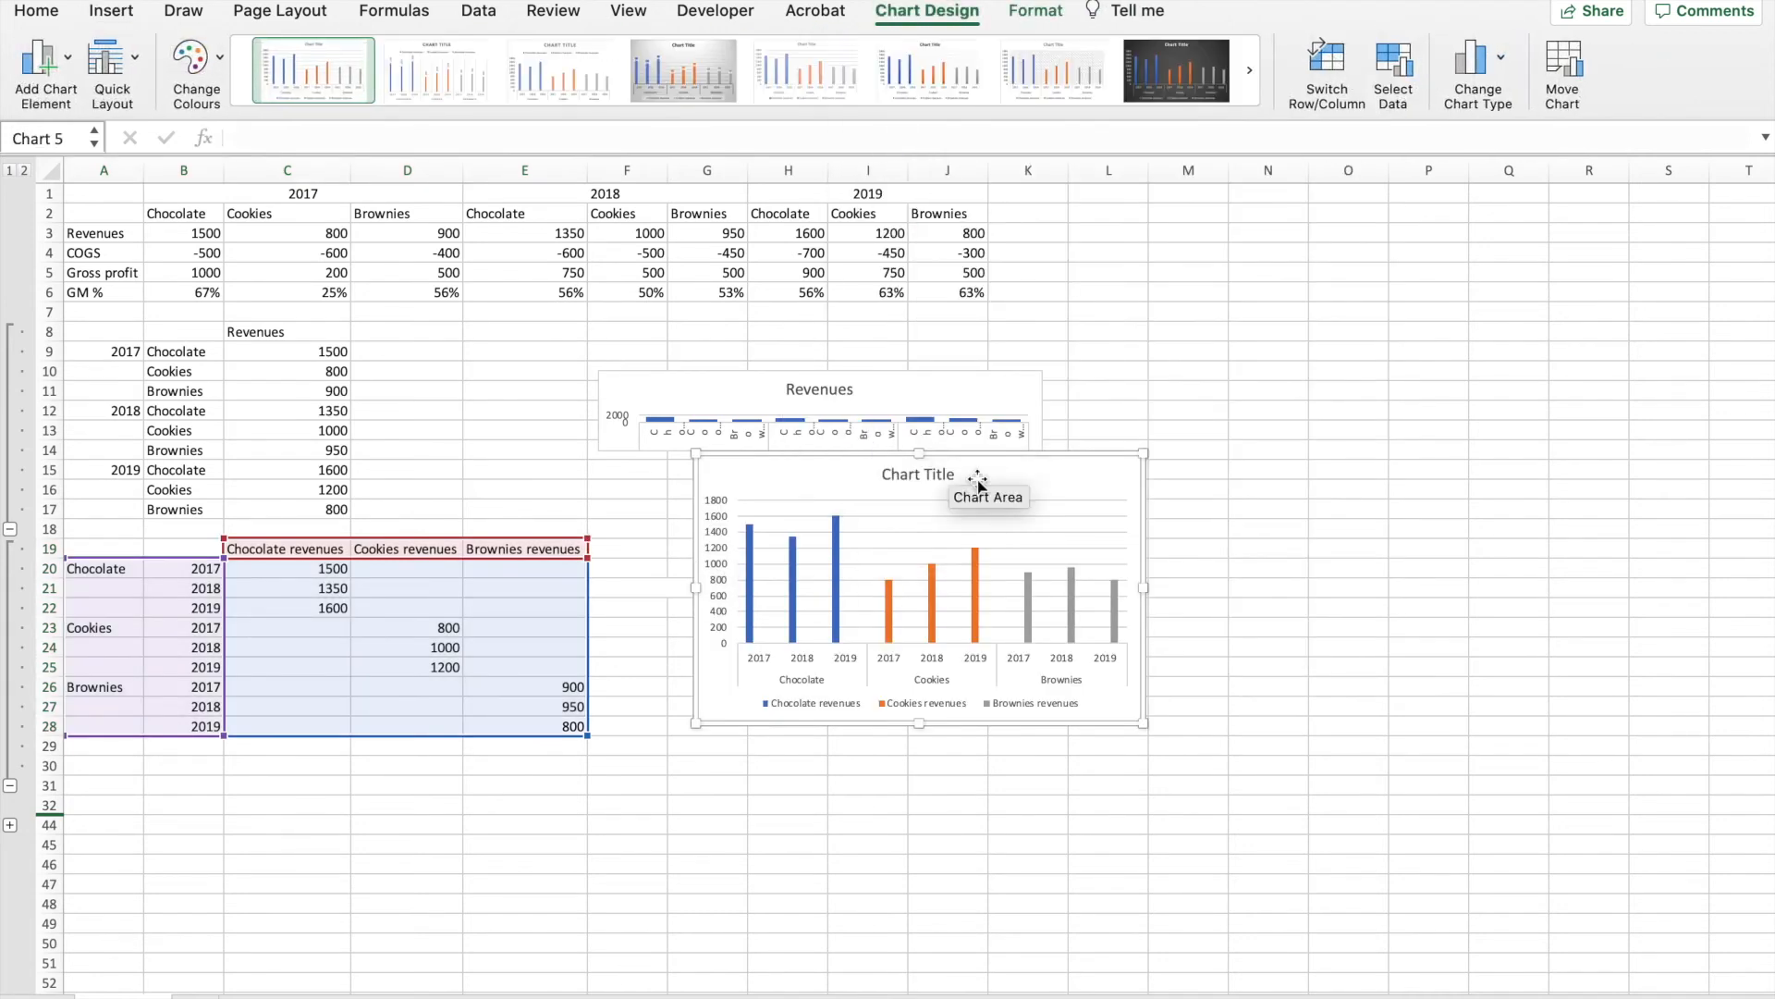
left_click(910, 379)
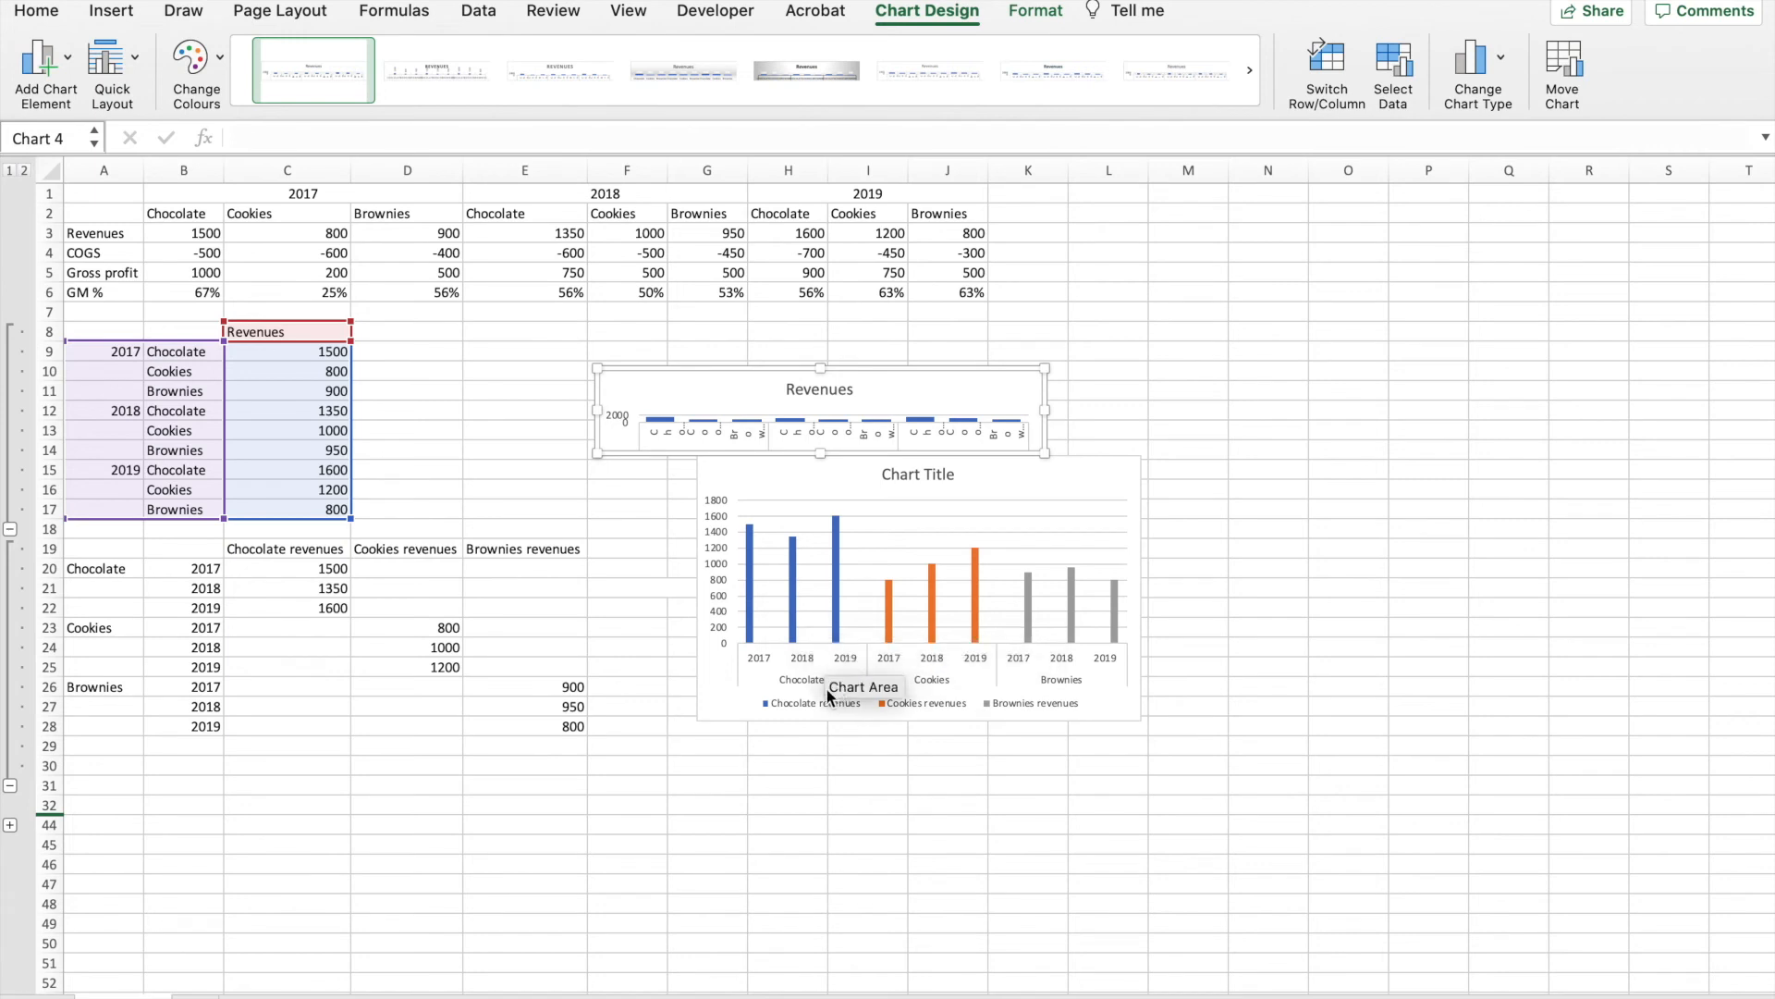
Step: Open the formatting of the new chart's Chocolate revenues series and set the gap width to 50%
right_click(795, 583)
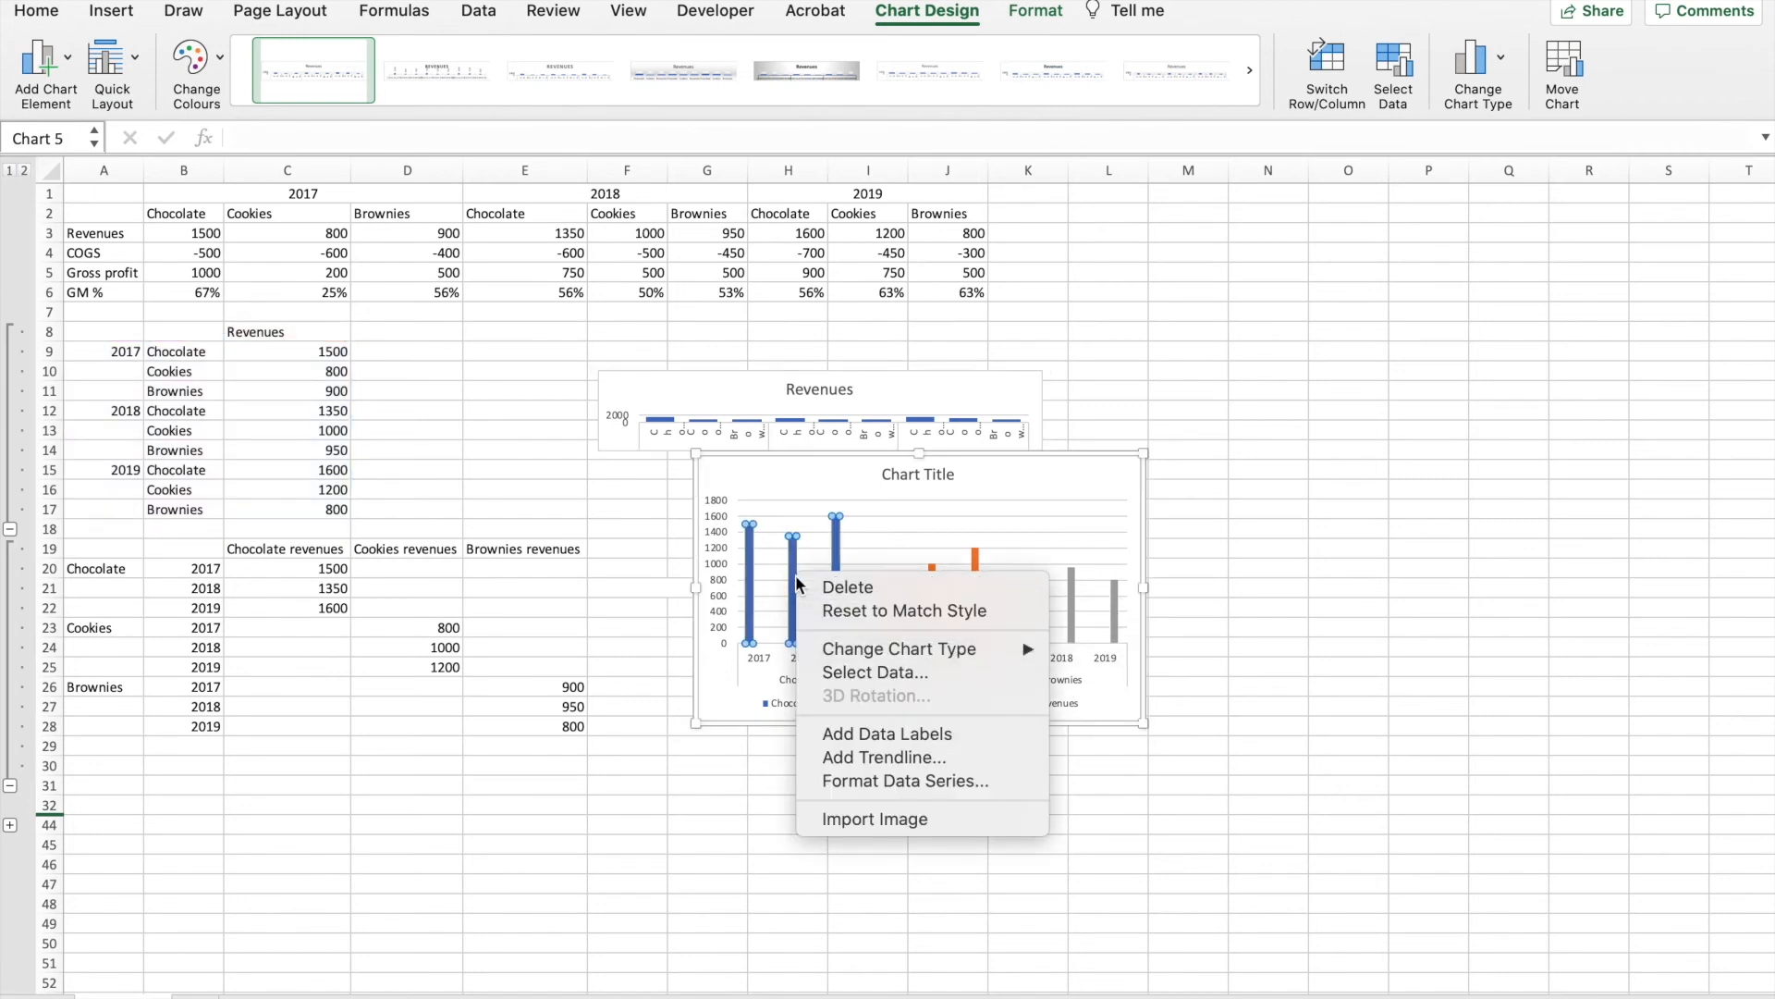
left_click(858, 779)
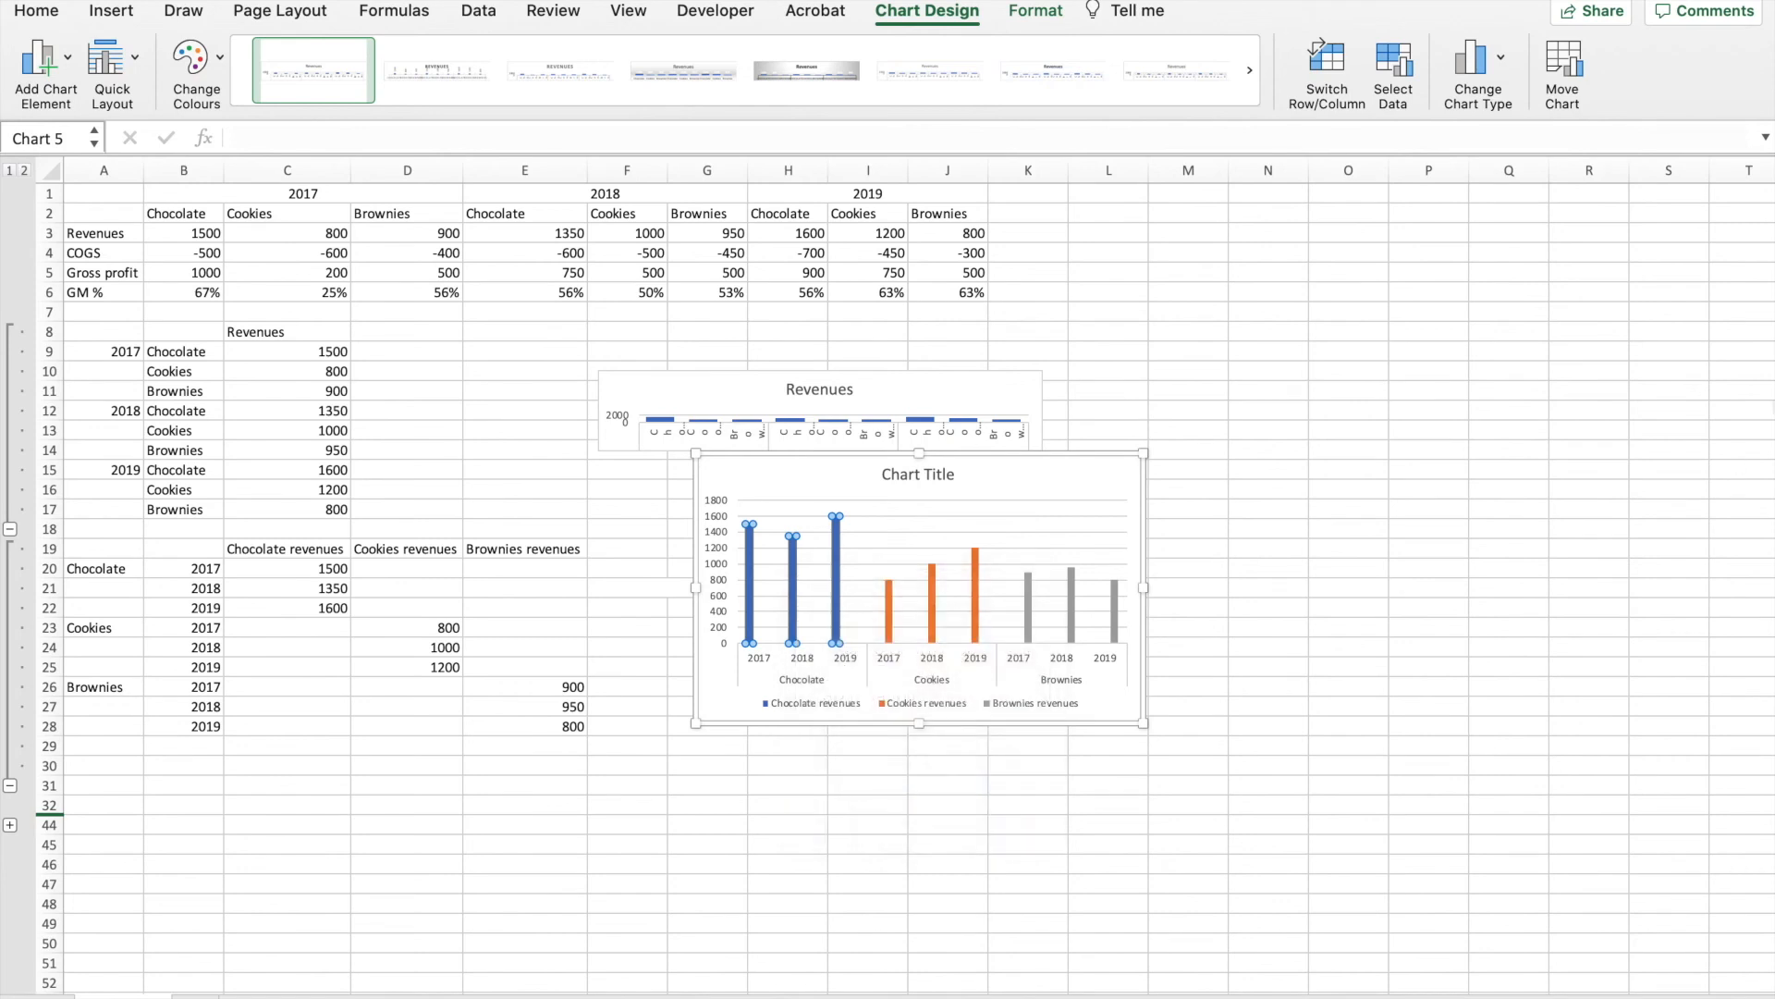
double_click(1722, 444)
type("50")
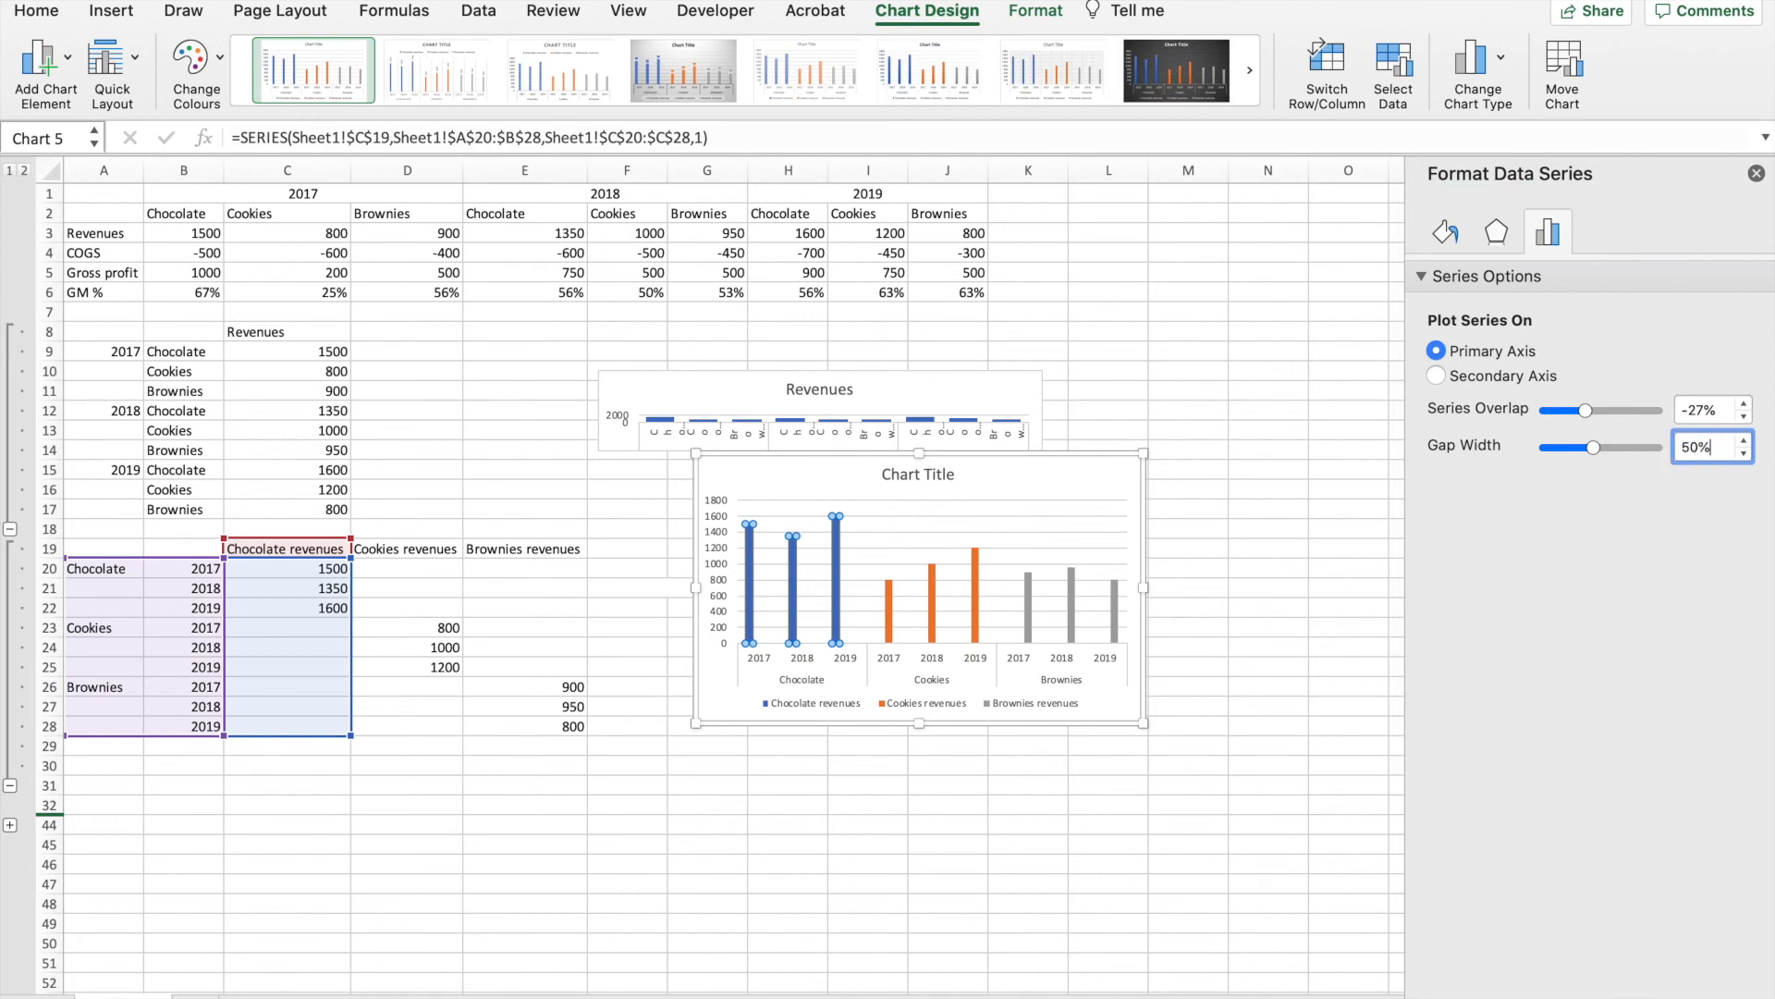
key("Return")
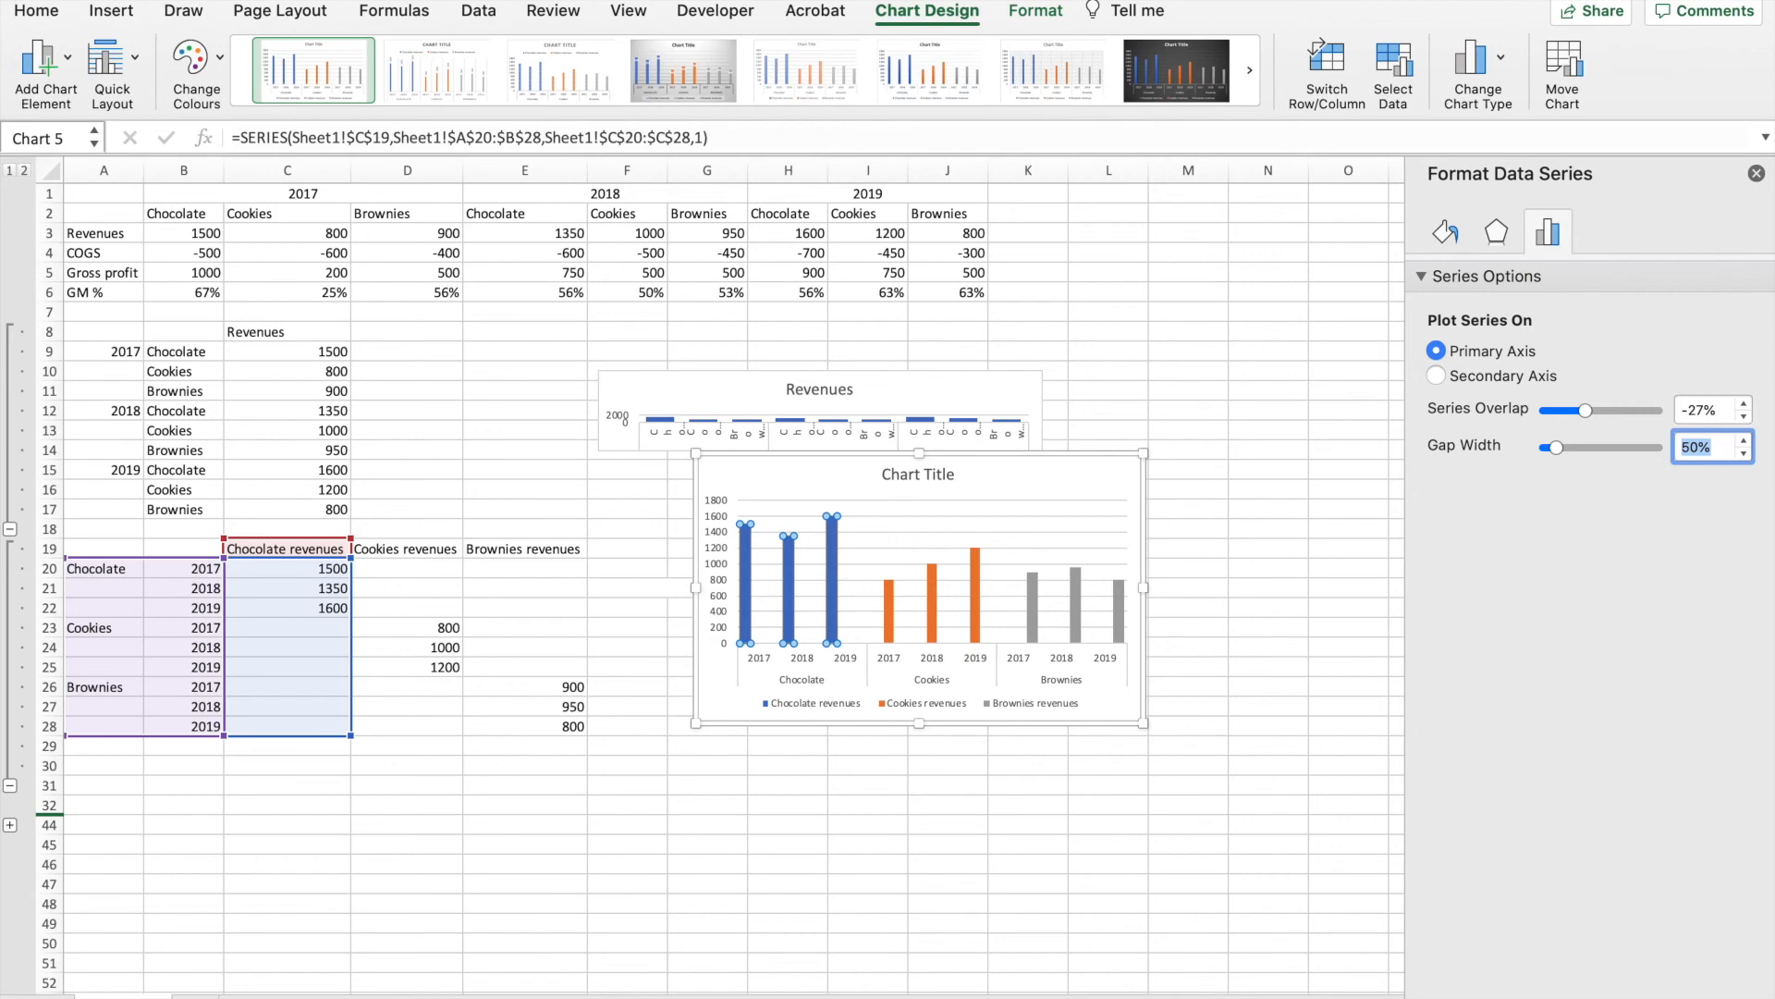
Step: Set the series overlap of the product revenues chart to 100% and close the formatting pane
double_click(1709, 410)
type("10")
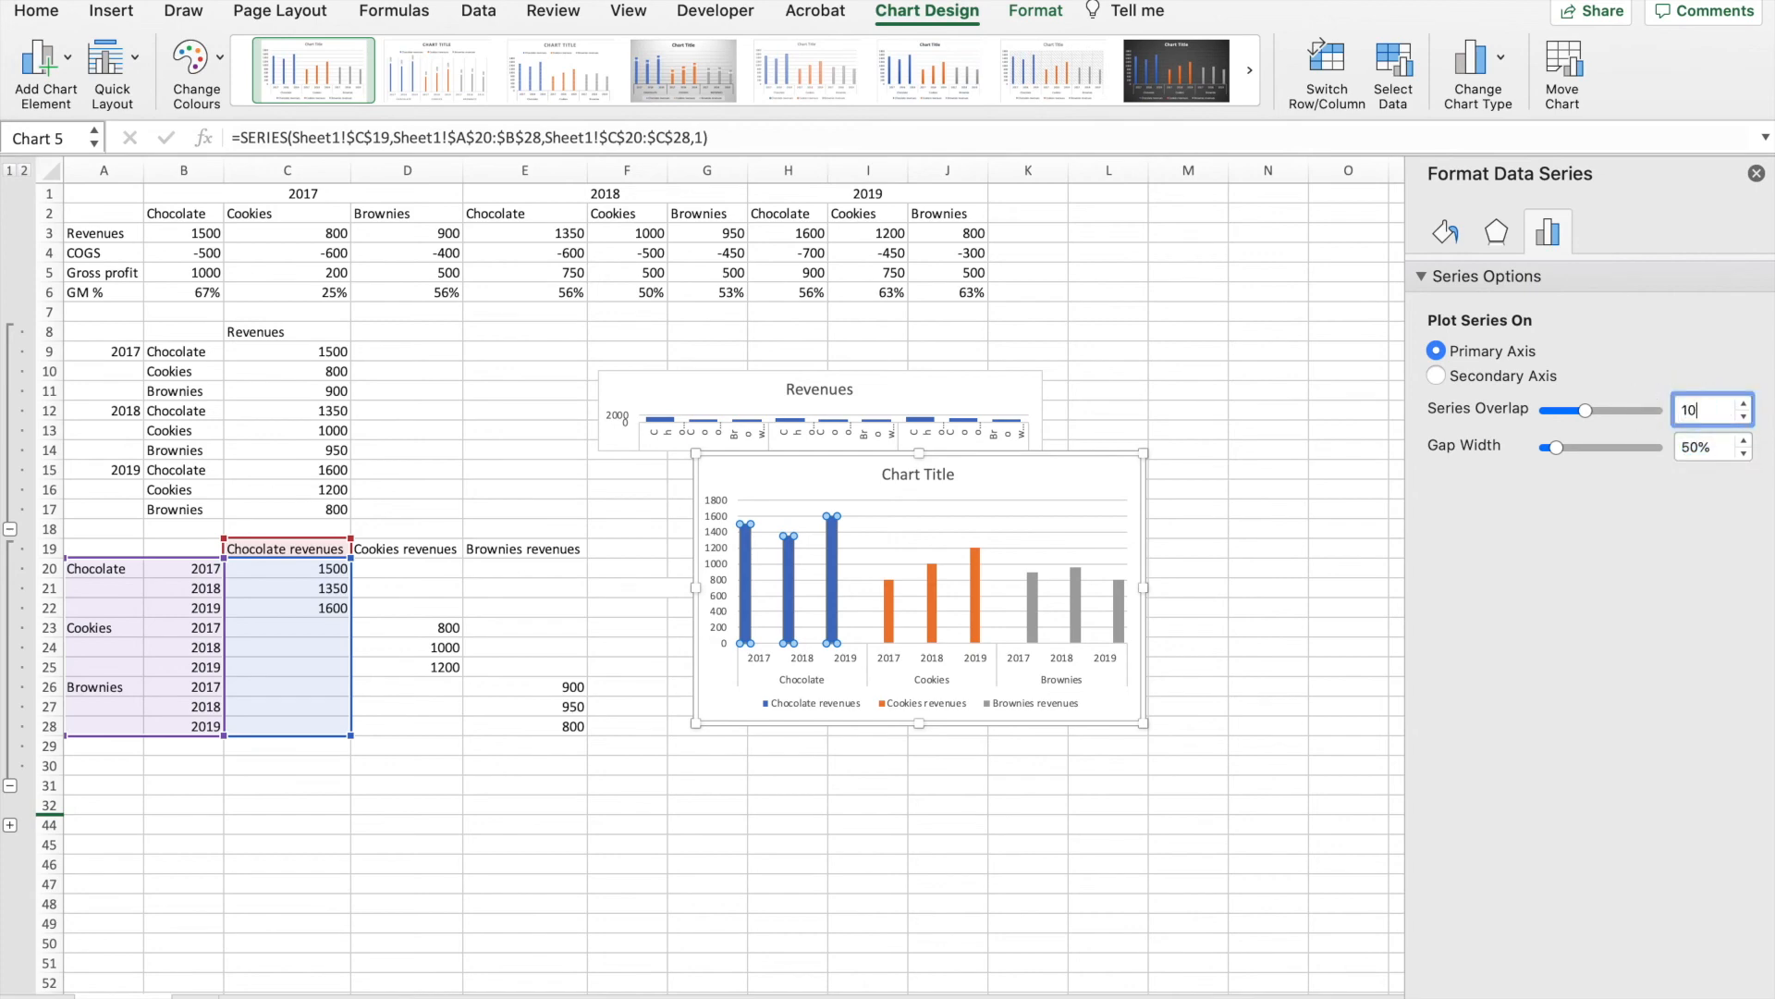
type("0%")
key("Return")
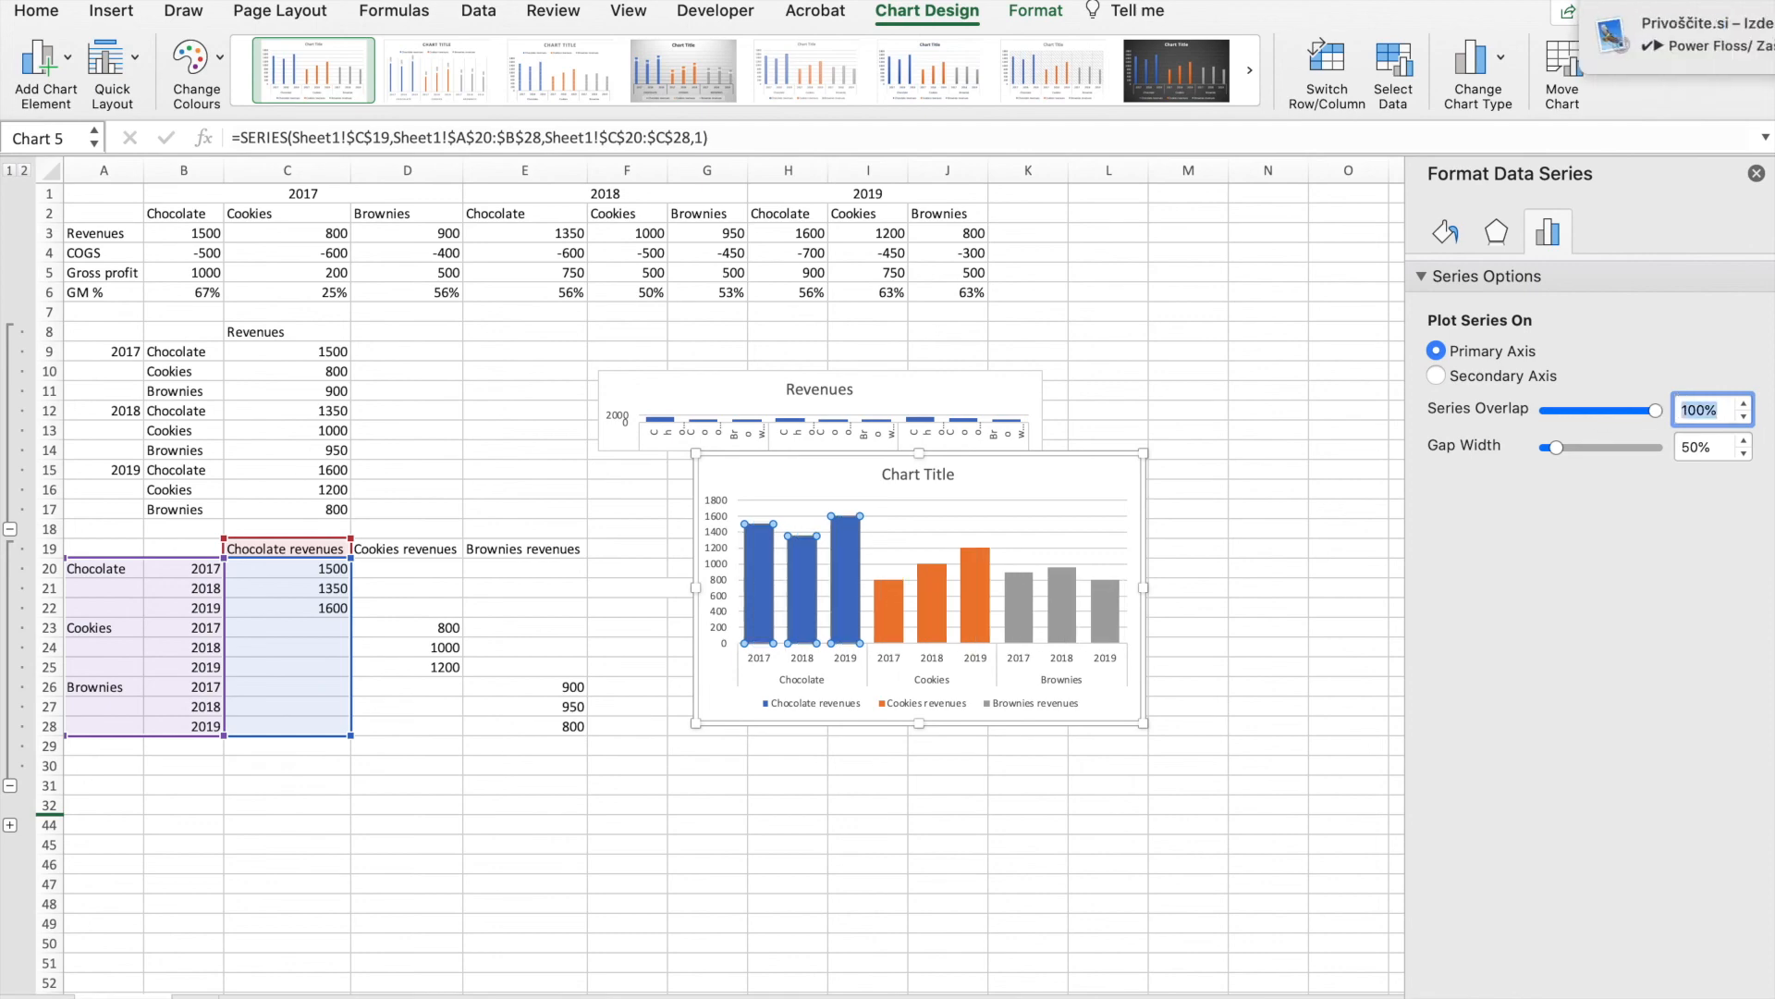
left_click(1756, 173)
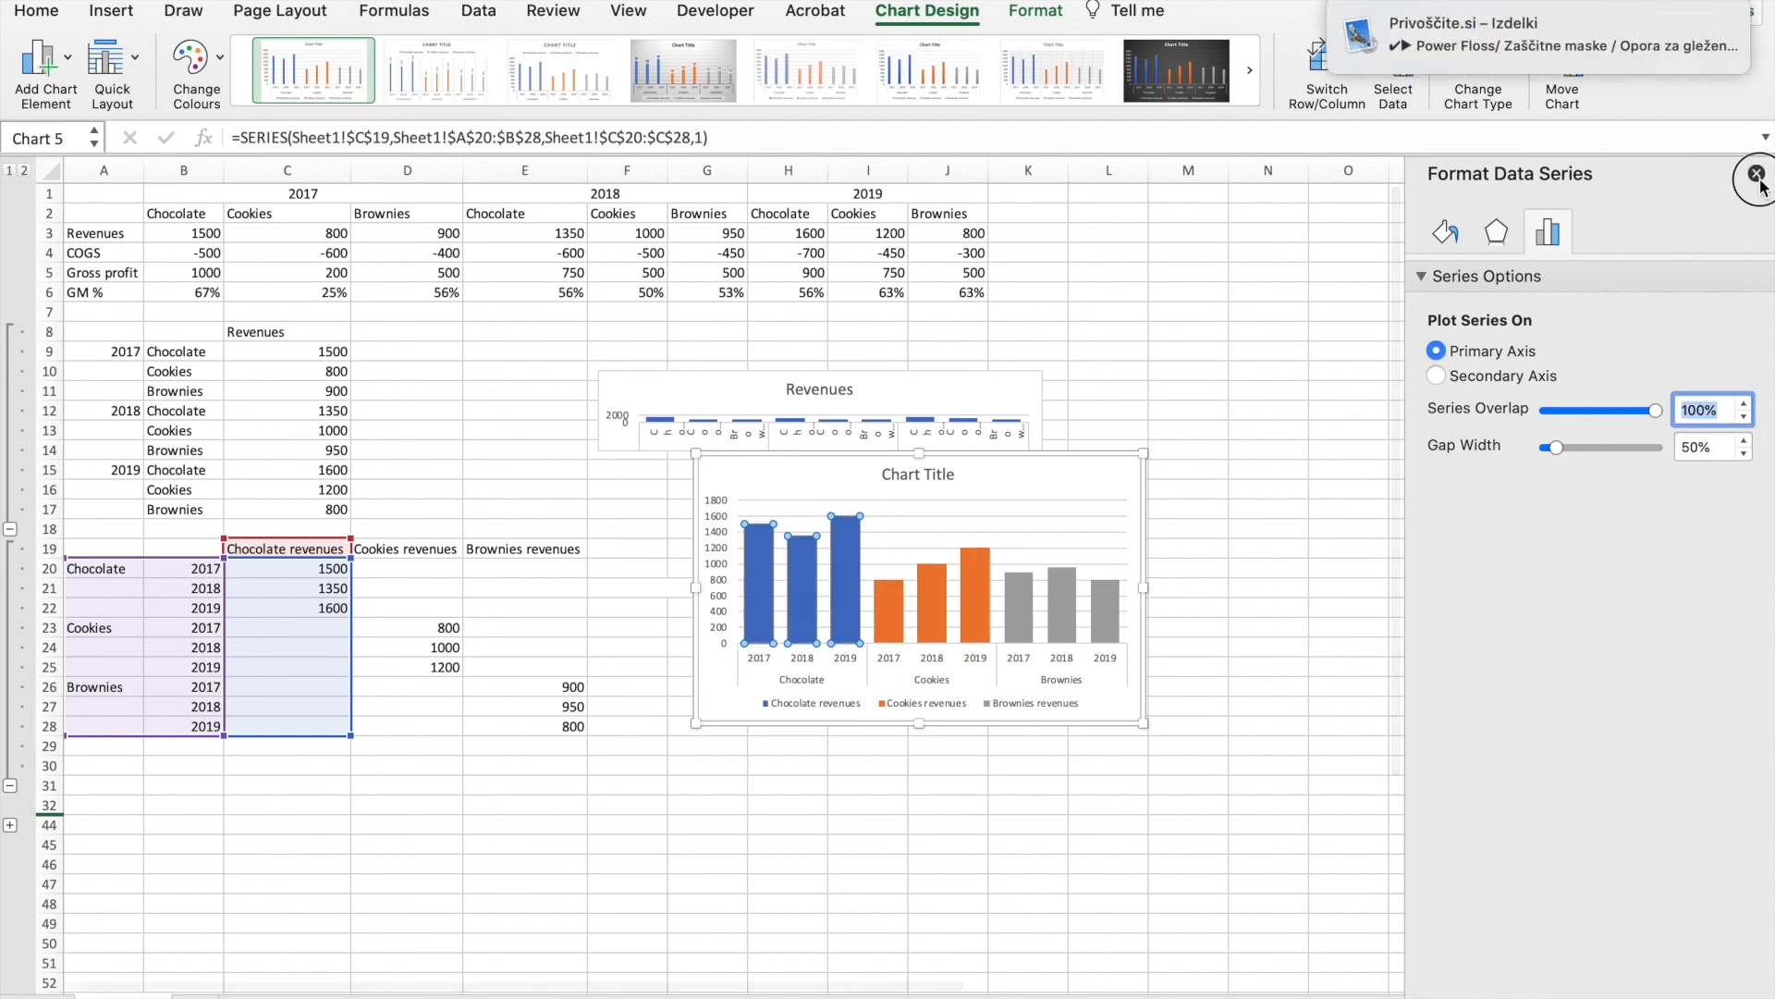